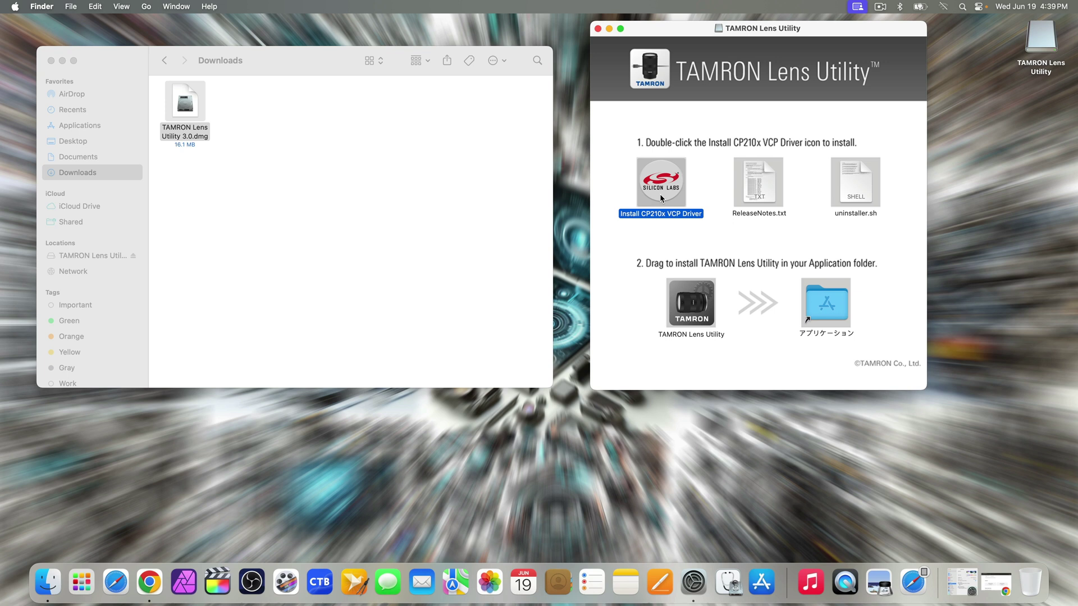
# Run the CP210x VCP driver installer, copy the app to Applications, and start the lens firmware update
pyautogui.doubleClick(661, 198)
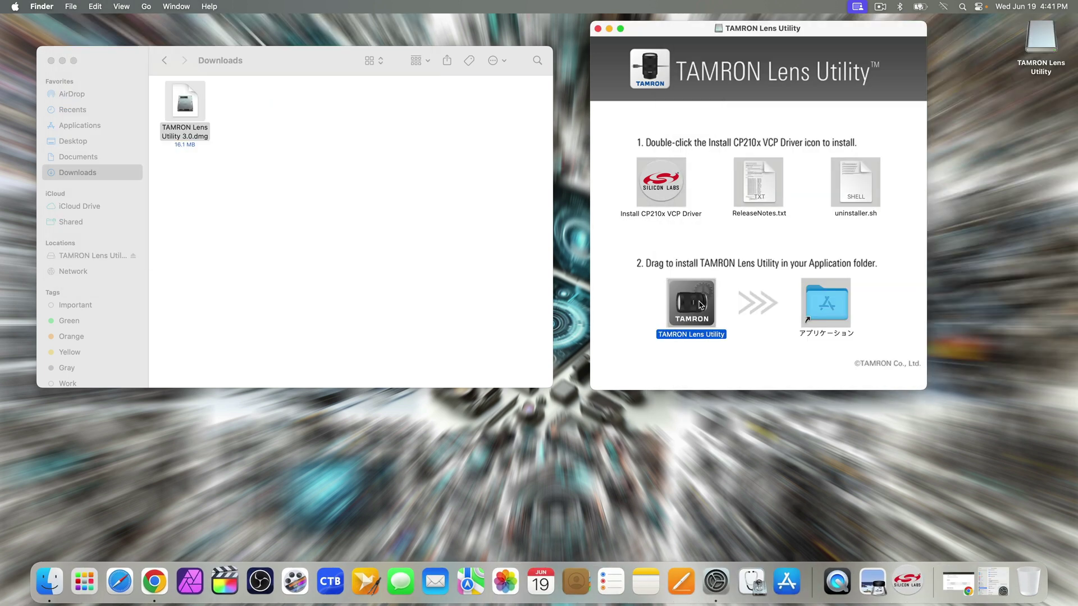
pyautogui.moveTo(758, 304); pyautogui.dragTo(832, 302)
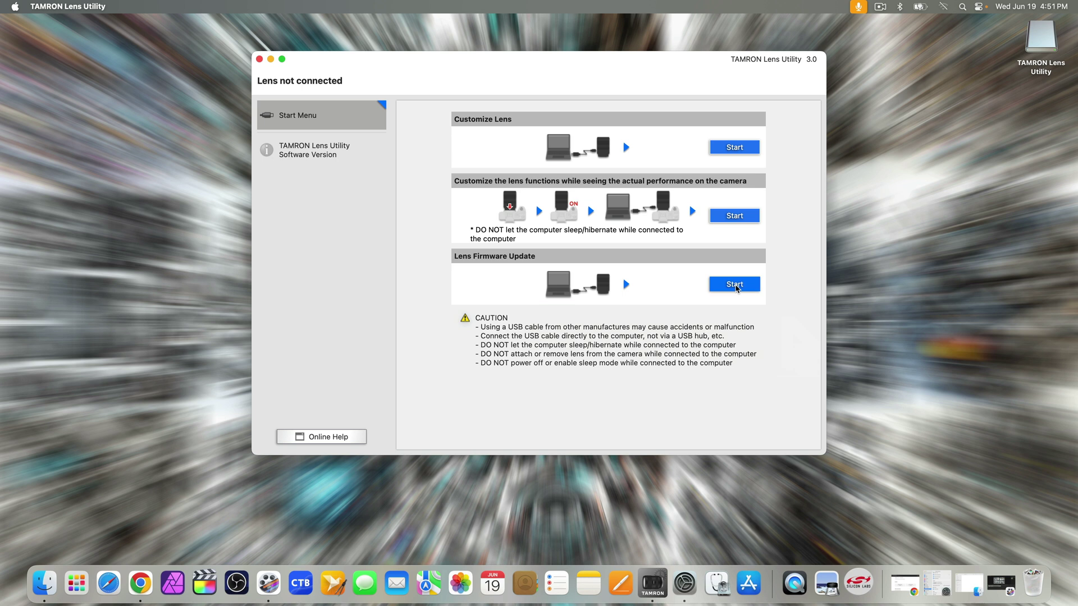
pyautogui.click(734, 284)
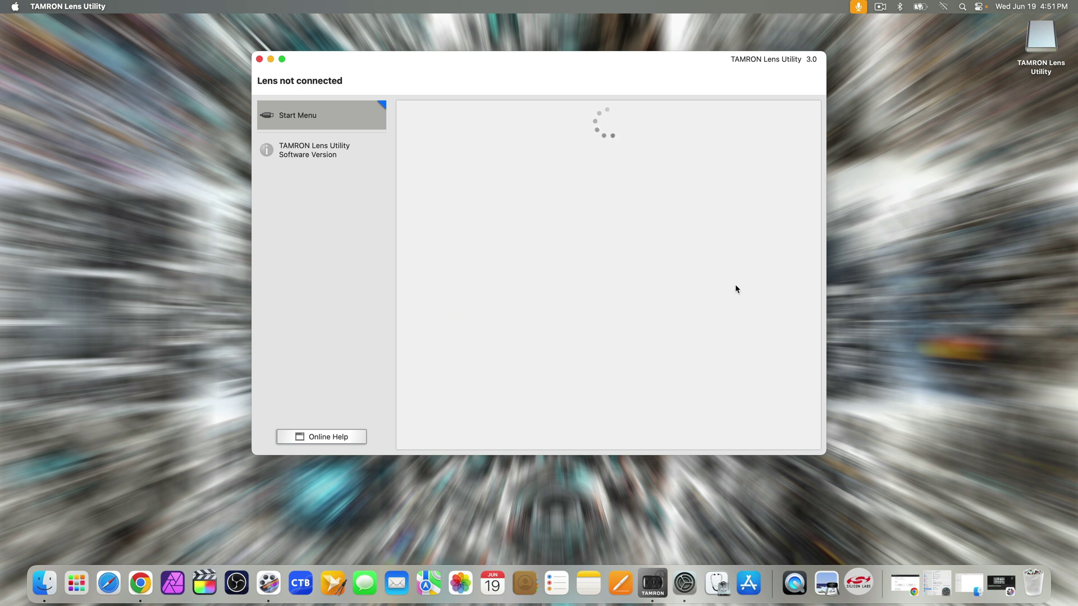
pyautogui.click(648, 298)
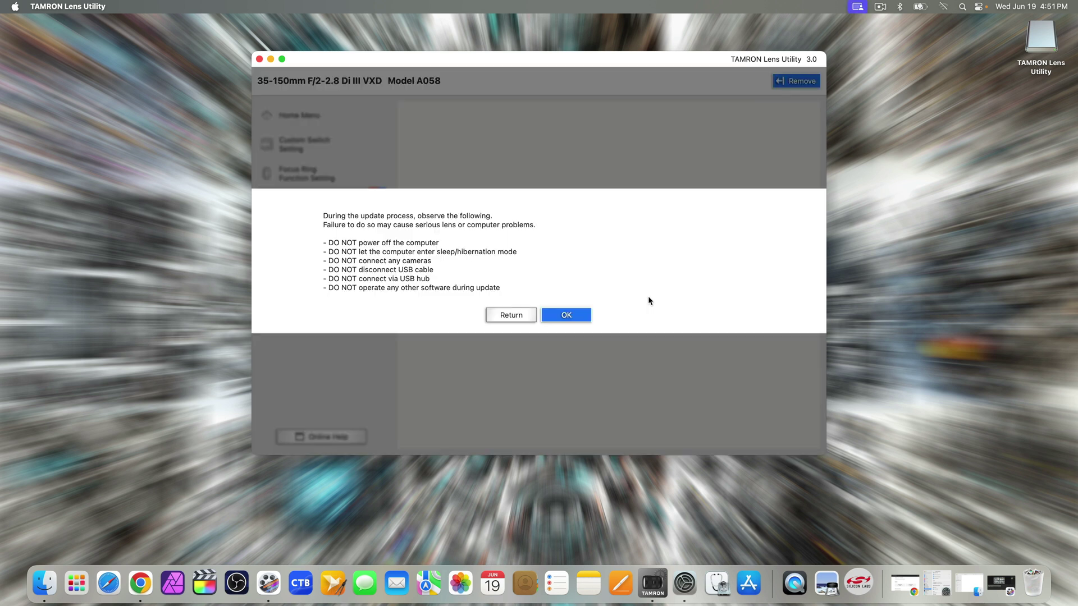
pyautogui.click(576, 321)
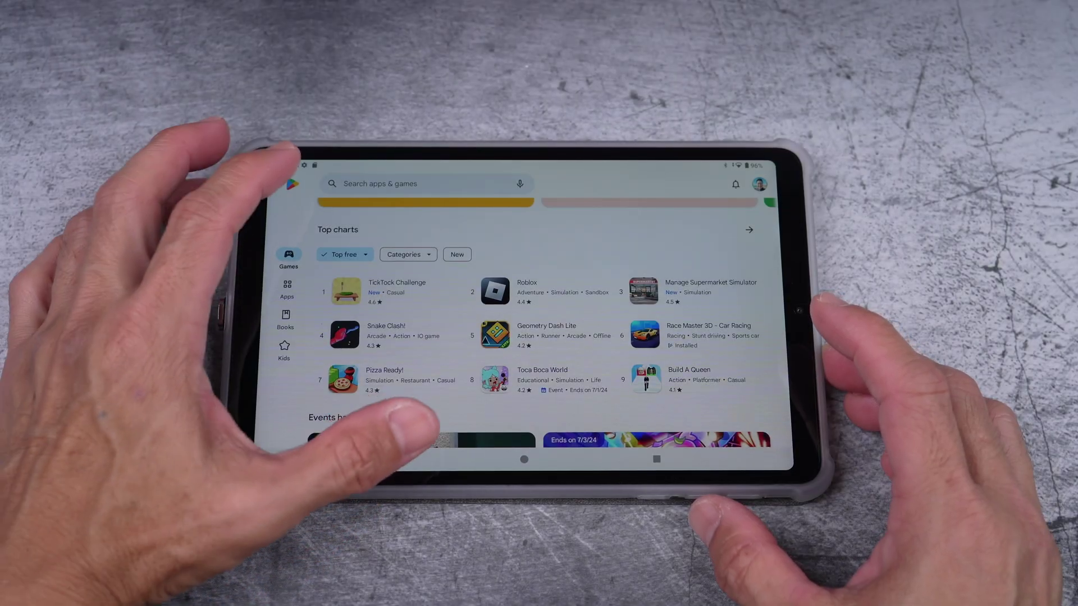
# Search the Play Store for 'tamron lens utility mobile' and open its full About this app details
pyautogui.click(393, 184)
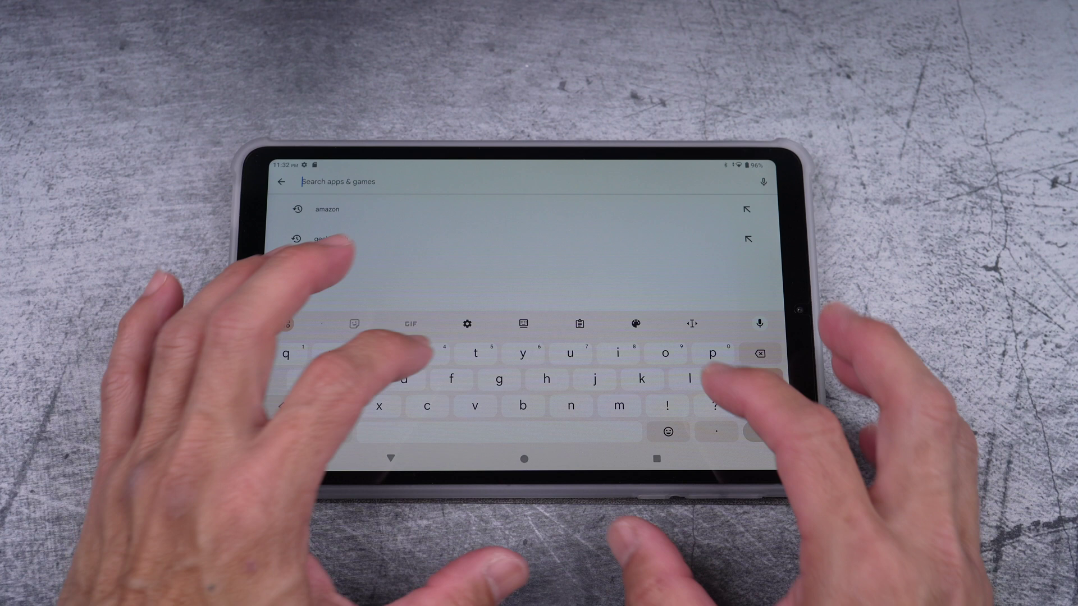
pyautogui.write('tamron')
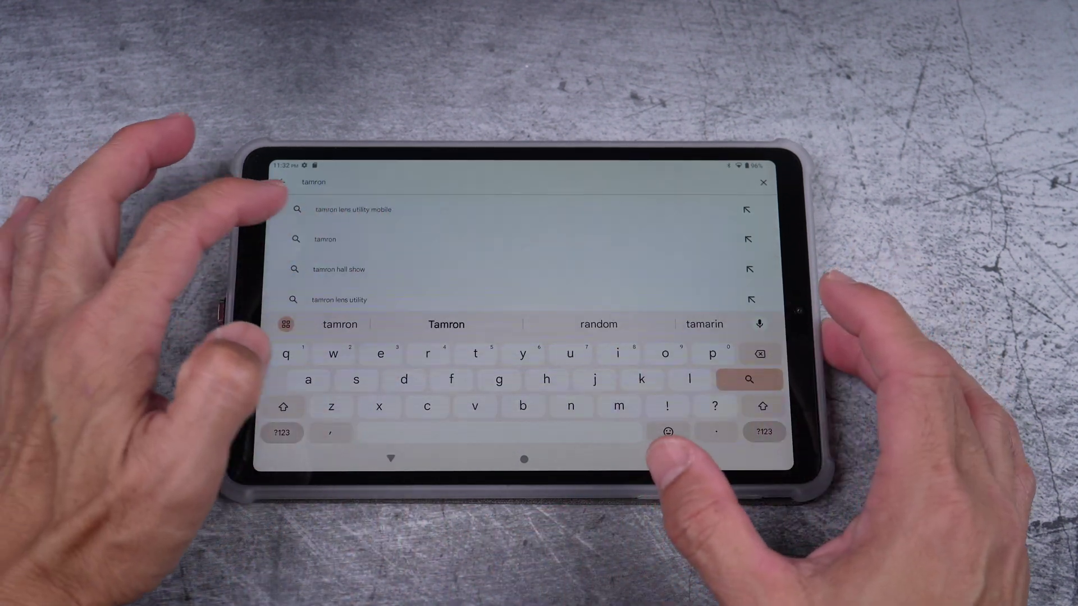
pyautogui.click(353, 209)
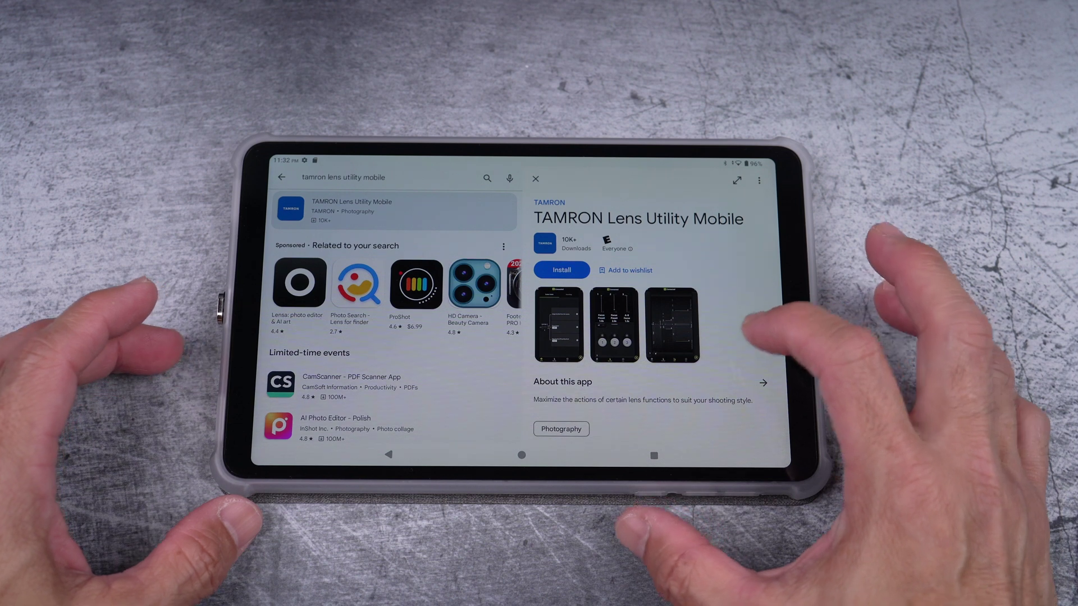
pyautogui.scroll(-2, 645, 315)
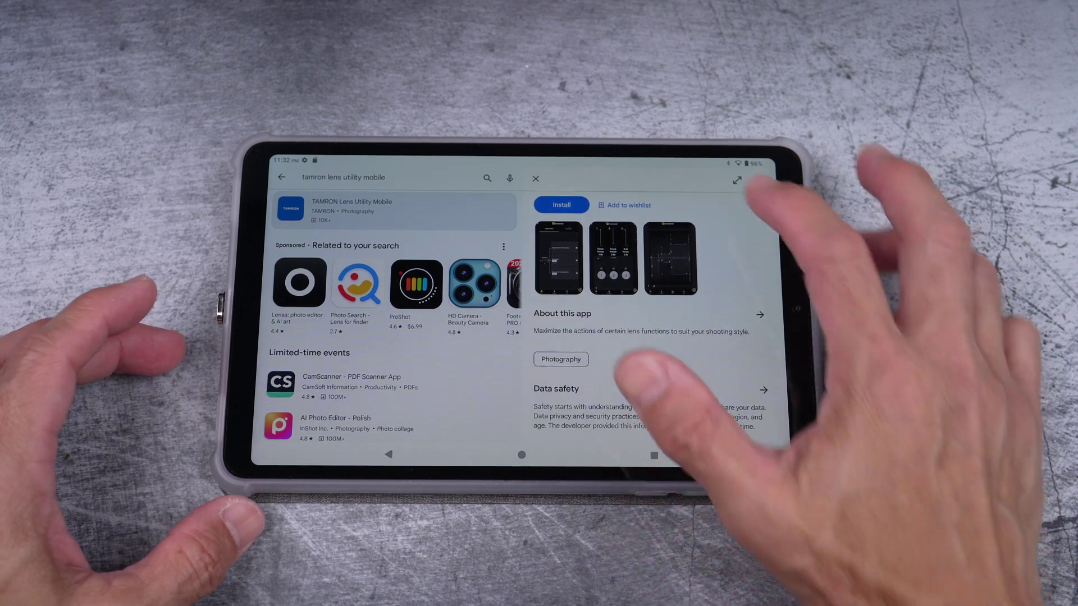
pyautogui.click(736, 180)
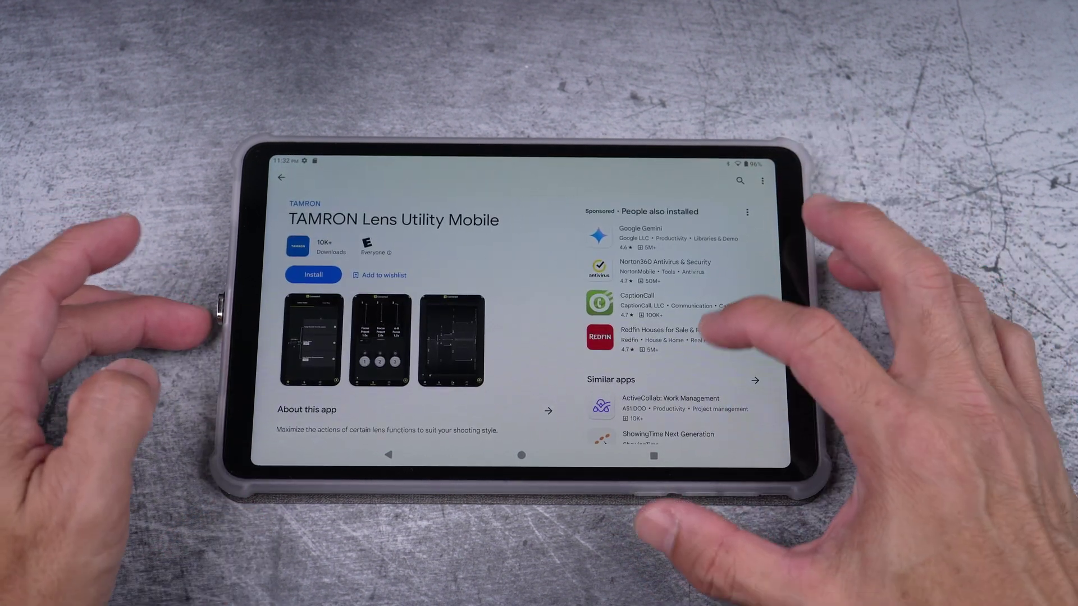
pyautogui.scroll(-2, 702, 326)
pyautogui.click(548, 348)
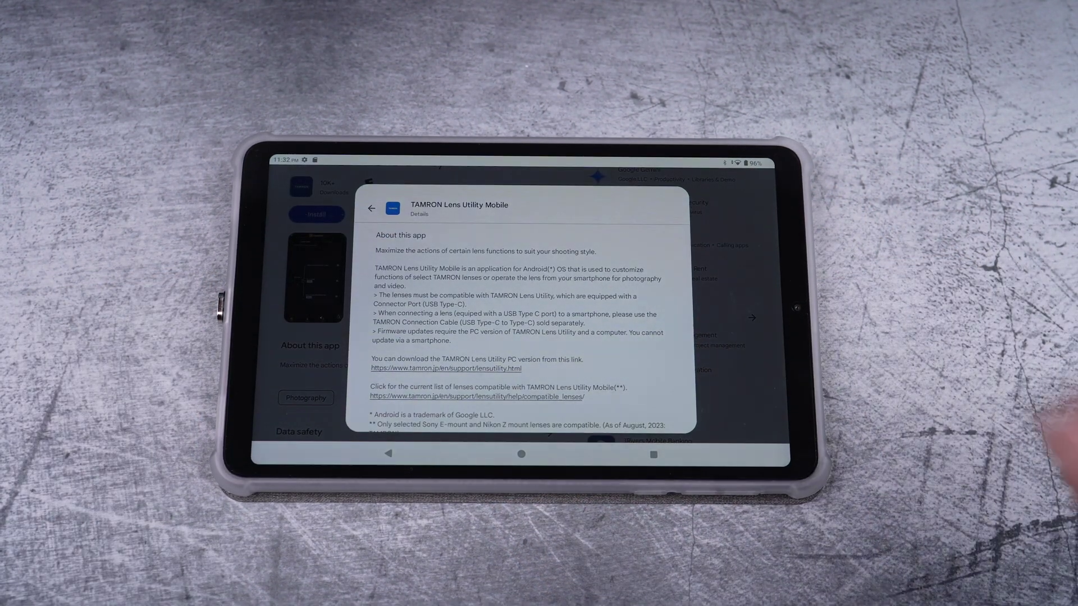
# Read the TAMRON Lens Utility Mobile details down to App info (version 3.0.0), then close them
pyautogui.scroll(-3, 651, 314)
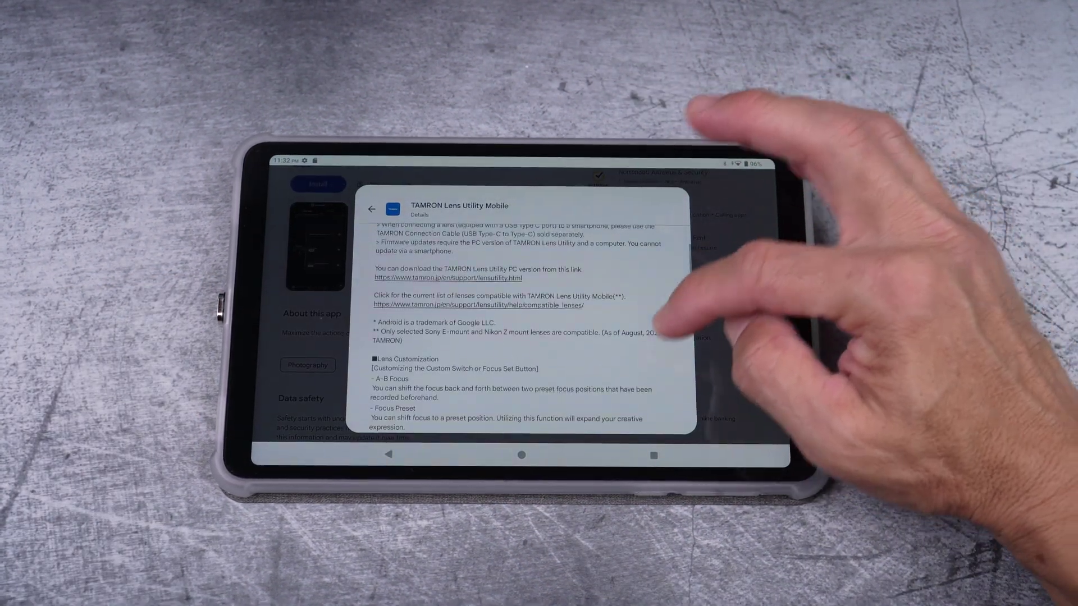
pyautogui.scroll(-4, 657, 331)
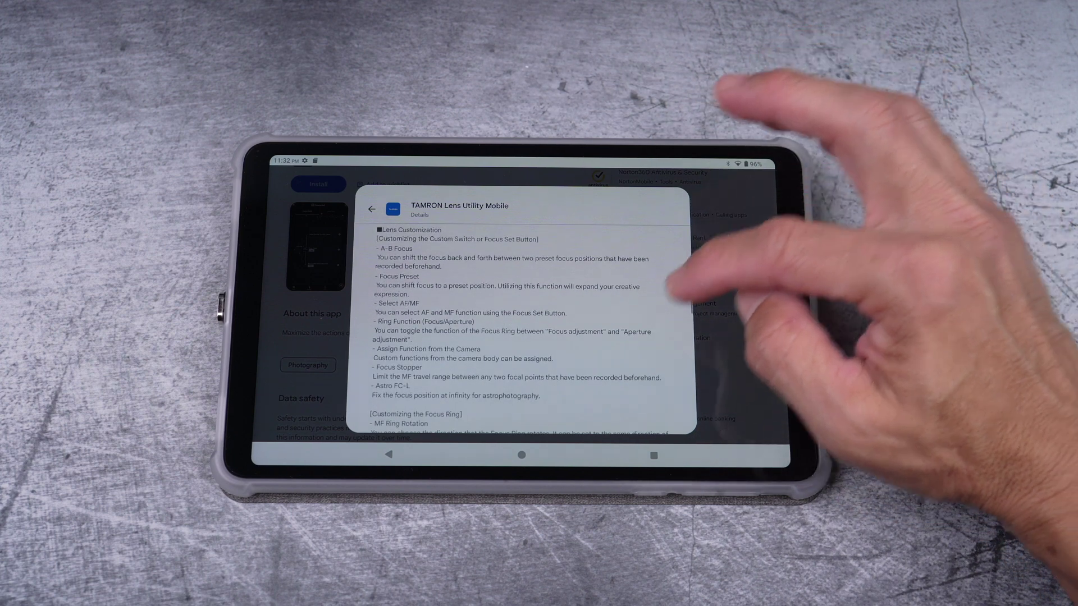
pyautogui.scroll(-10, 656, 314)
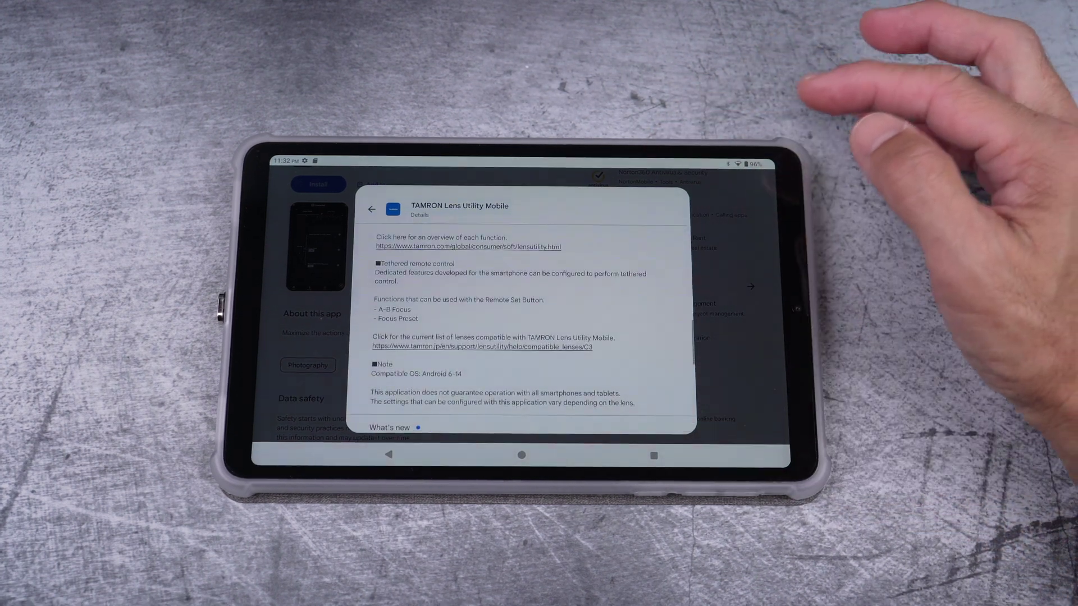
pyautogui.scroll(-3, 668, 281)
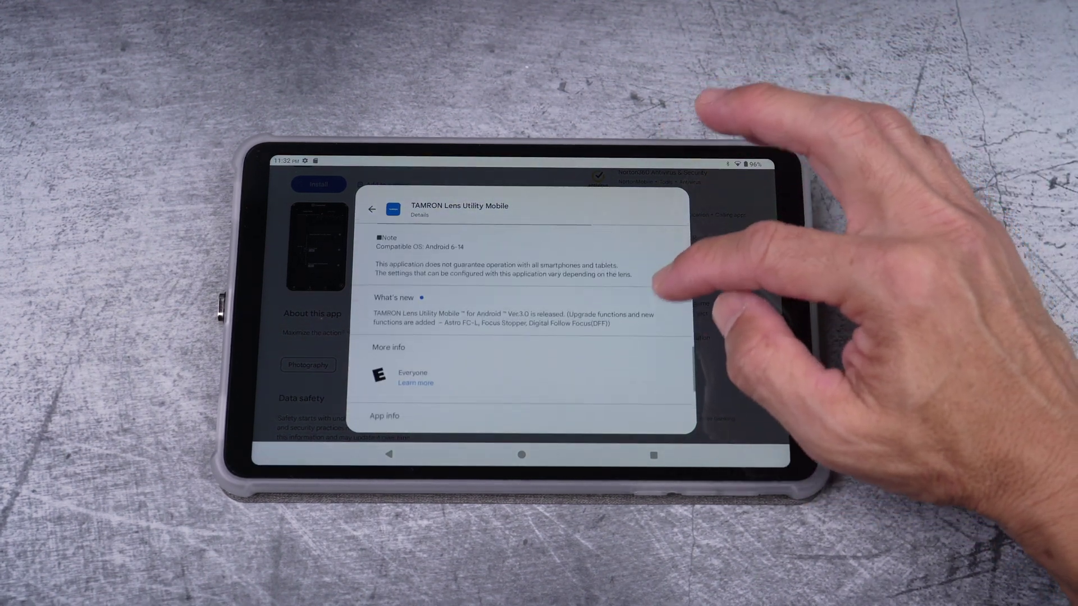
pyautogui.scroll(-3, 668, 280)
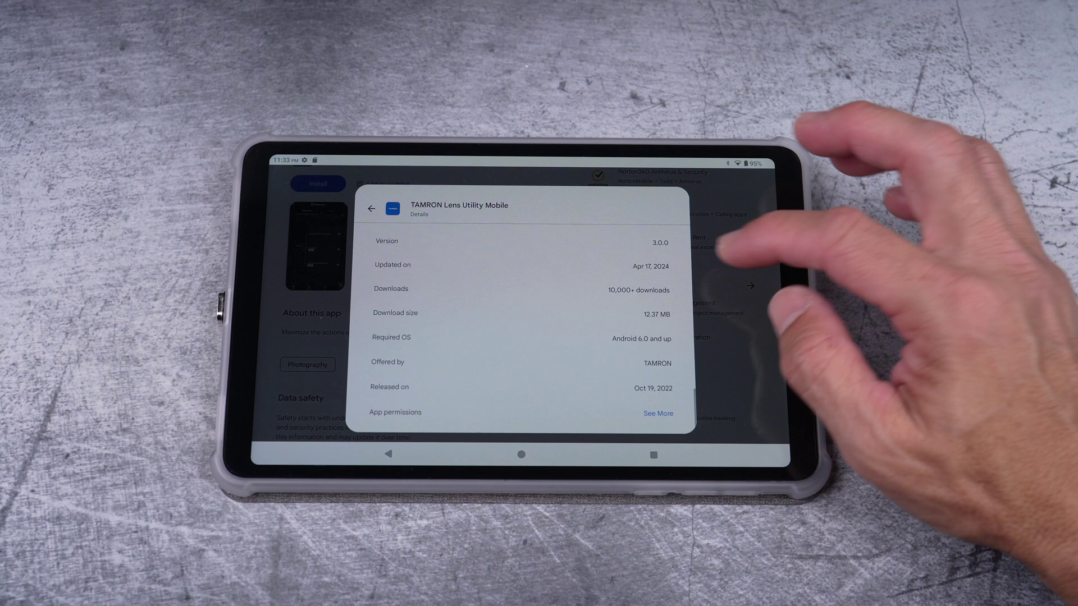
pyautogui.scroll(5, 668, 308)
pyautogui.scroll(5, 674, 308)
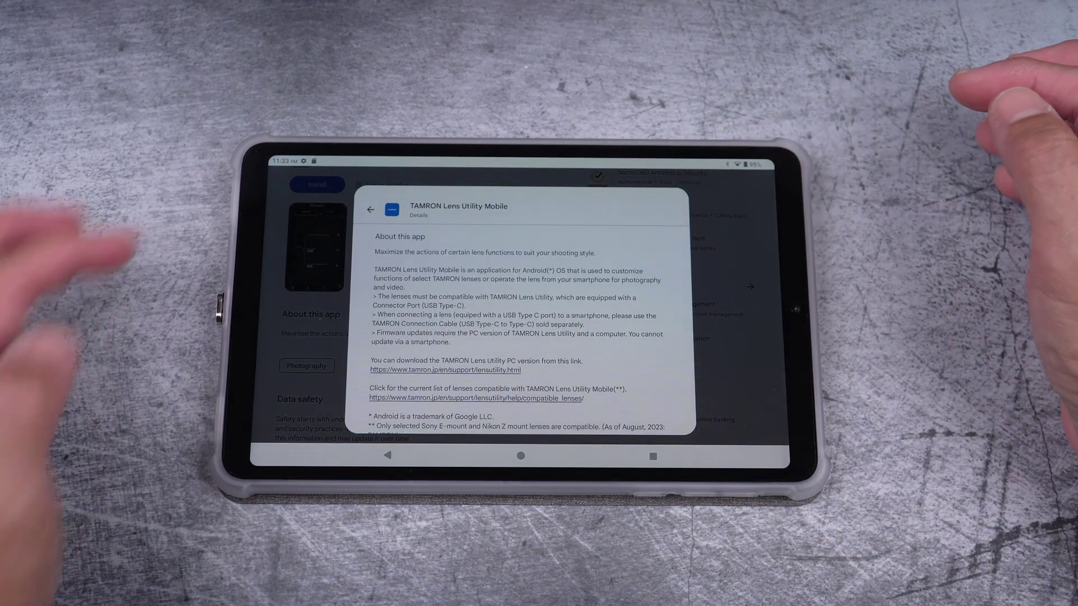
pyautogui.click(370, 210)
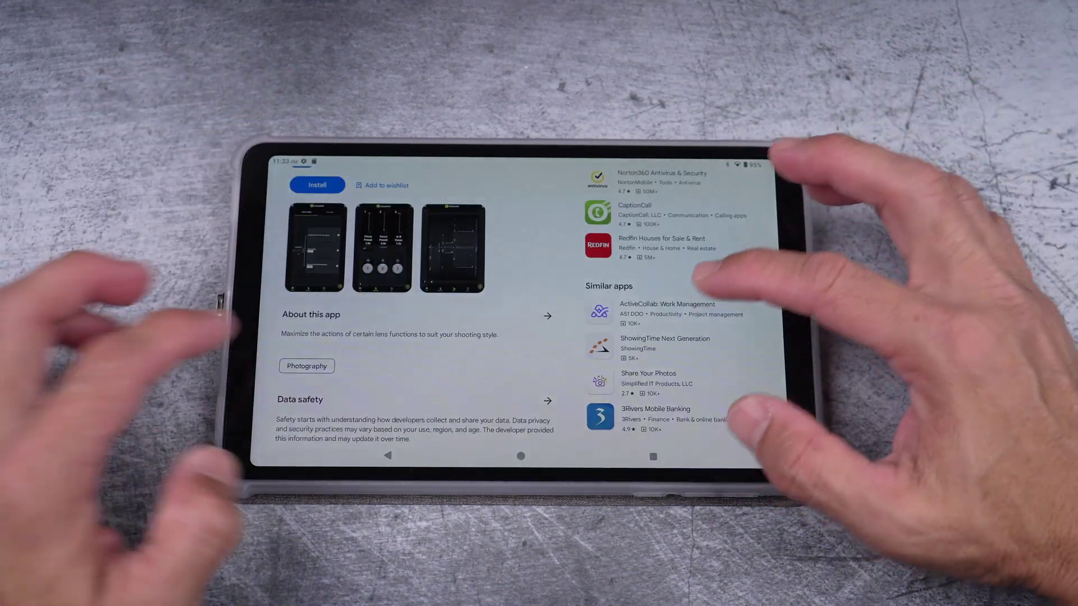
# Install TAMRON Lens Utility Mobile and go to the home screen page showing its Lens Utility icon
pyautogui.scroll(3, 337, 281)
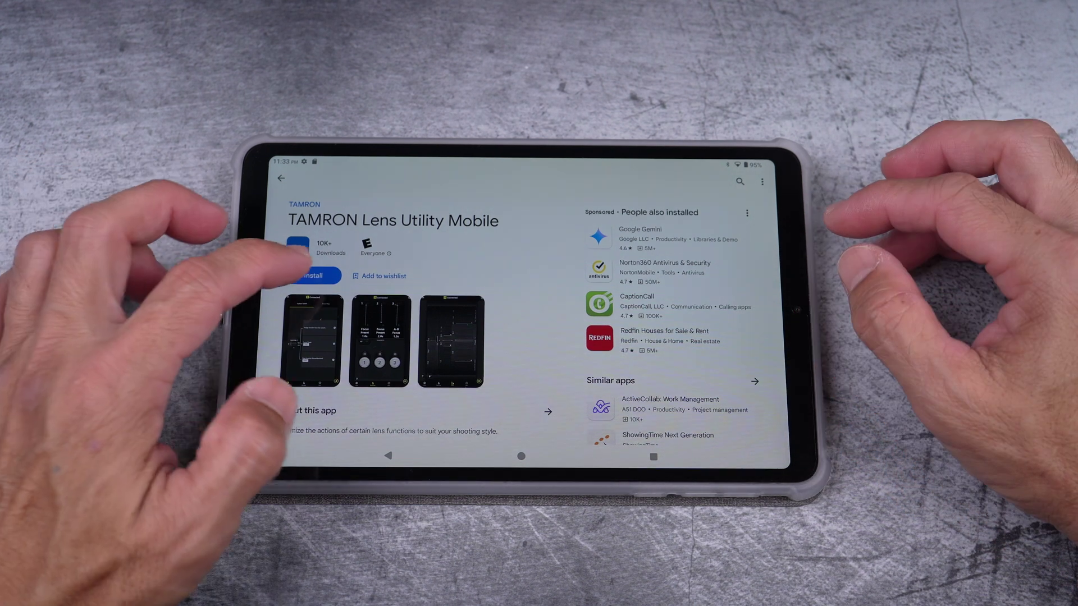
pyautogui.click(317, 275)
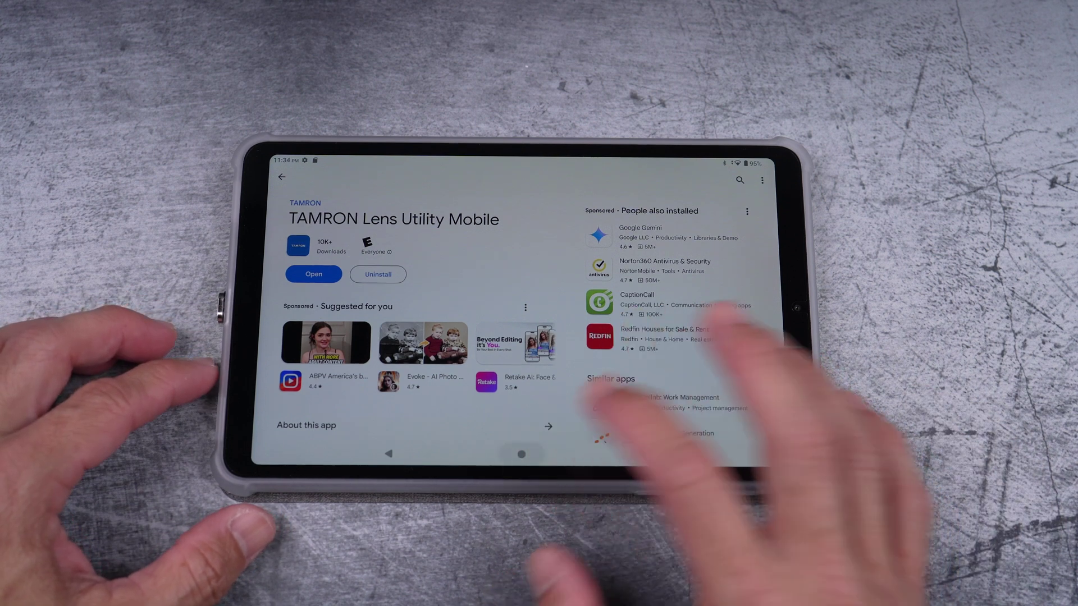
pyautogui.click(521, 453)
pyautogui.moveTo(794, 320); pyautogui.dragTo(695, 393)
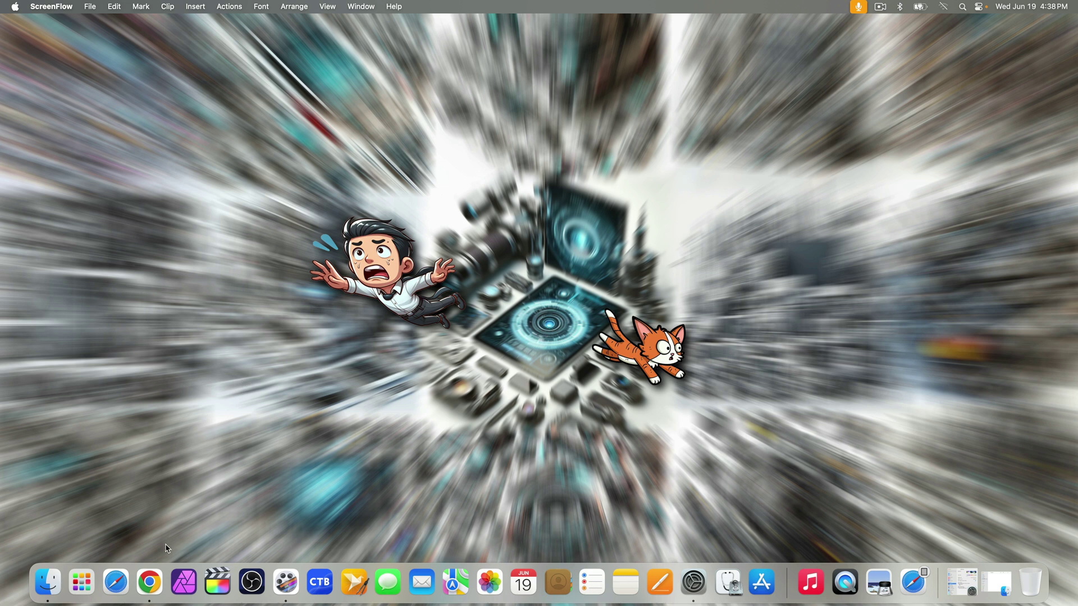
# In Chrome, paste and load the copied Tamron Lens Utility downloads page address
pyautogui.click(150, 584)
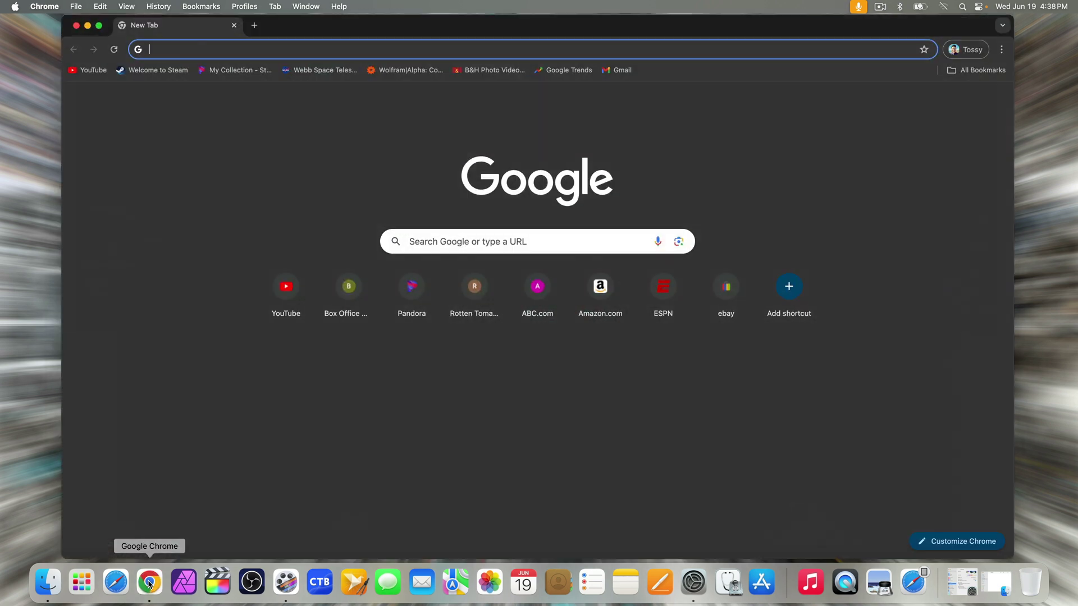
pyautogui.rightClick(222, 49)
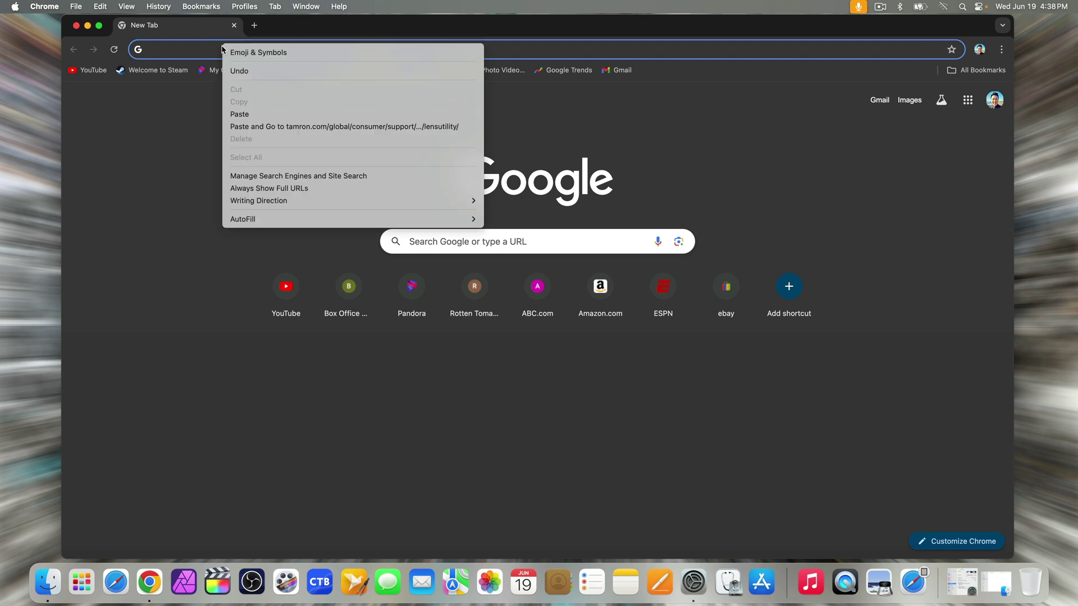
pyautogui.click(241, 126)
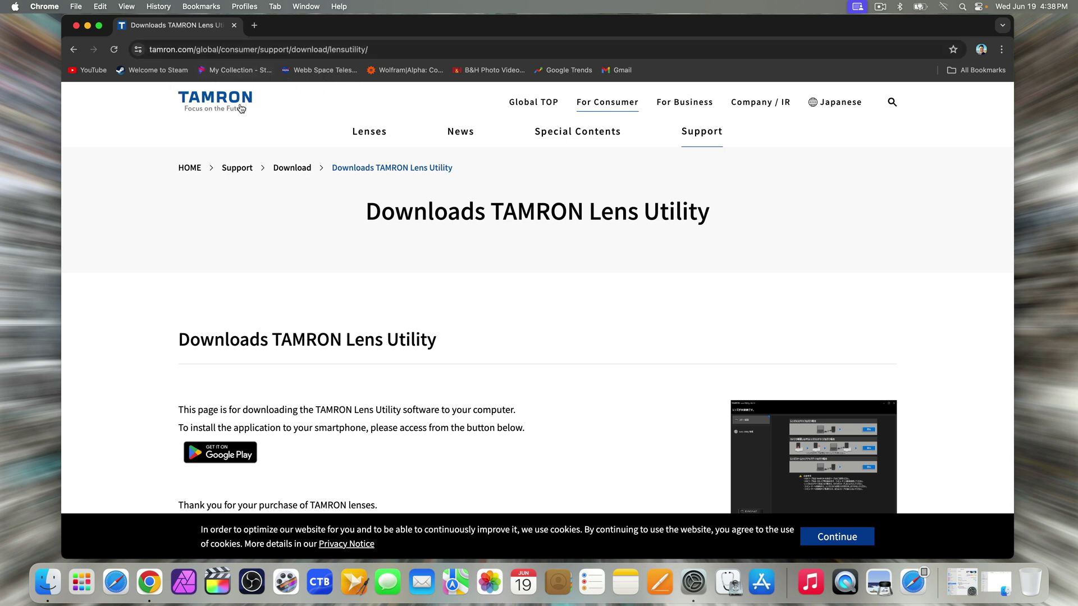
# Dismiss the cookie notice, scroll to the Mac requirements and Ver.3.0 downloads, then switch to the news release
pyautogui.click(843, 540)
pyautogui.scroll(-5, 604, 391)
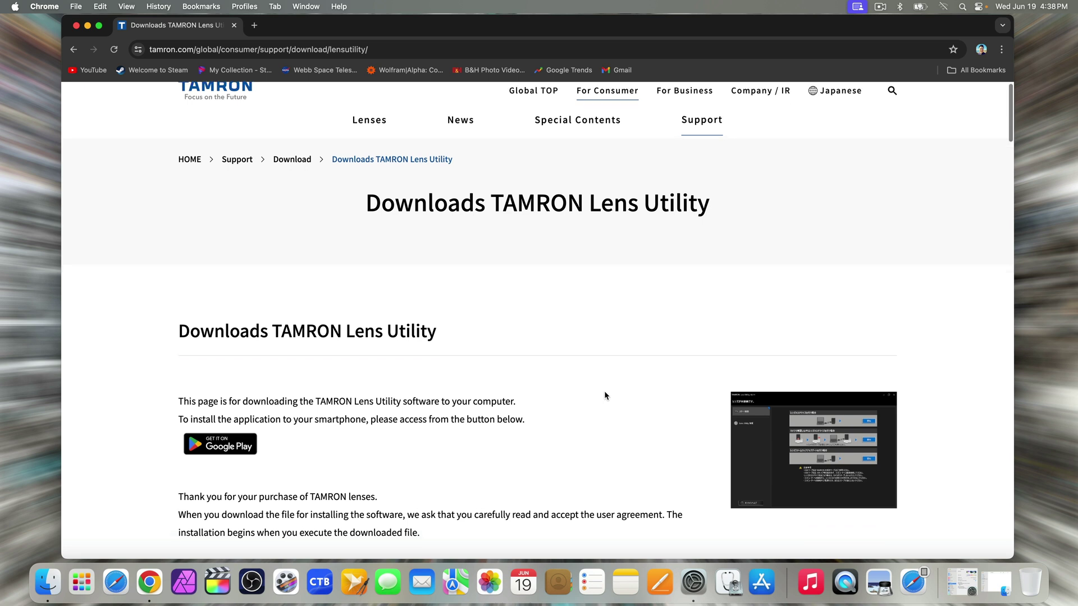
pyautogui.scroll(-15, 604, 392)
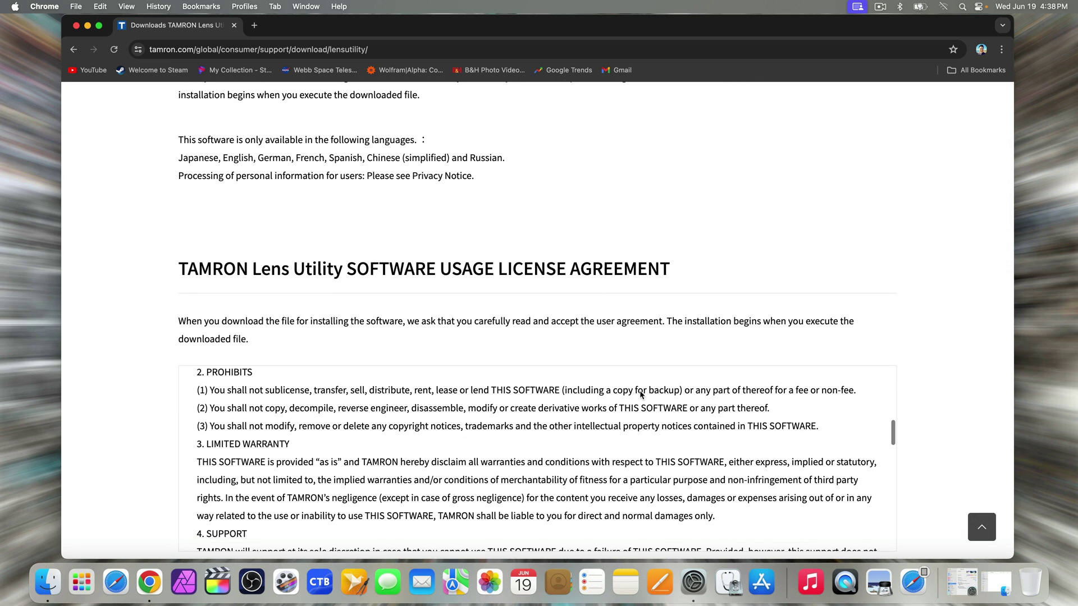
pyautogui.scroll(-10, 640, 391)
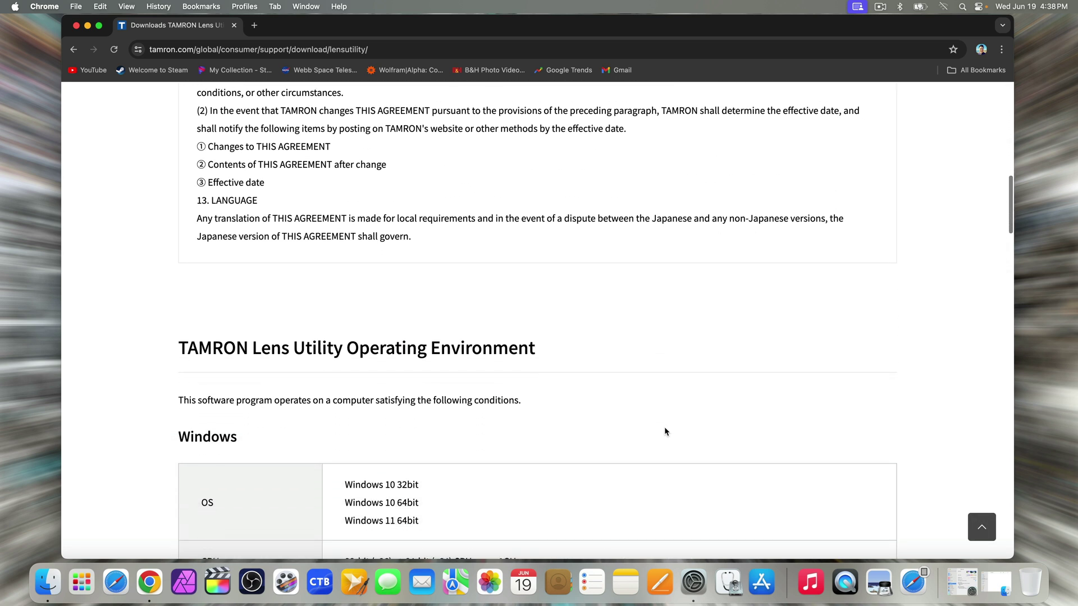
pyautogui.scroll(-4, 664, 431)
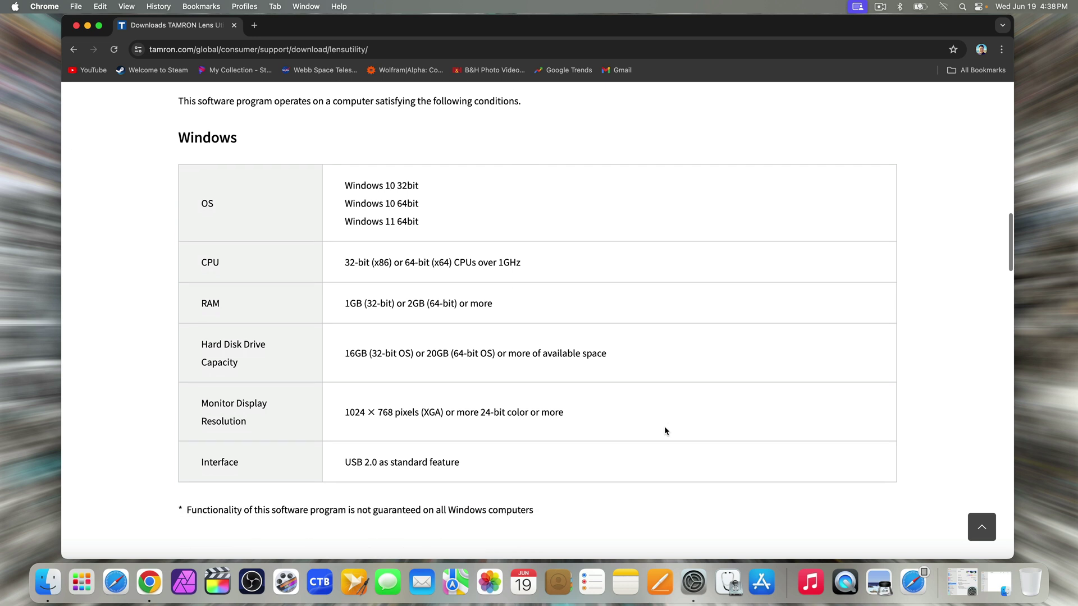
pyautogui.scroll(-8, 664, 431)
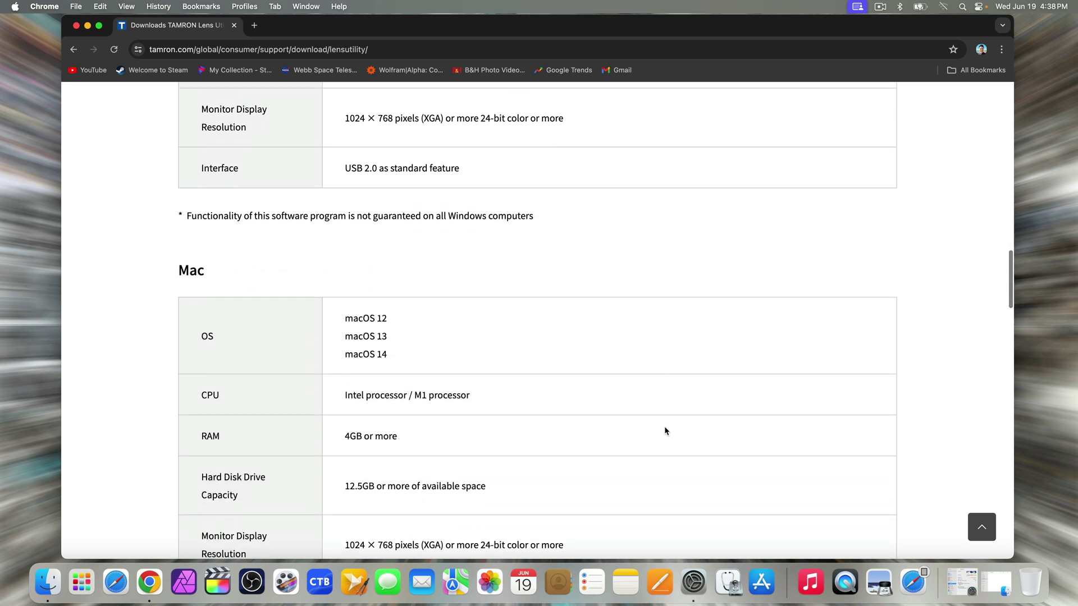
pyautogui.scroll(-1, 664, 430)
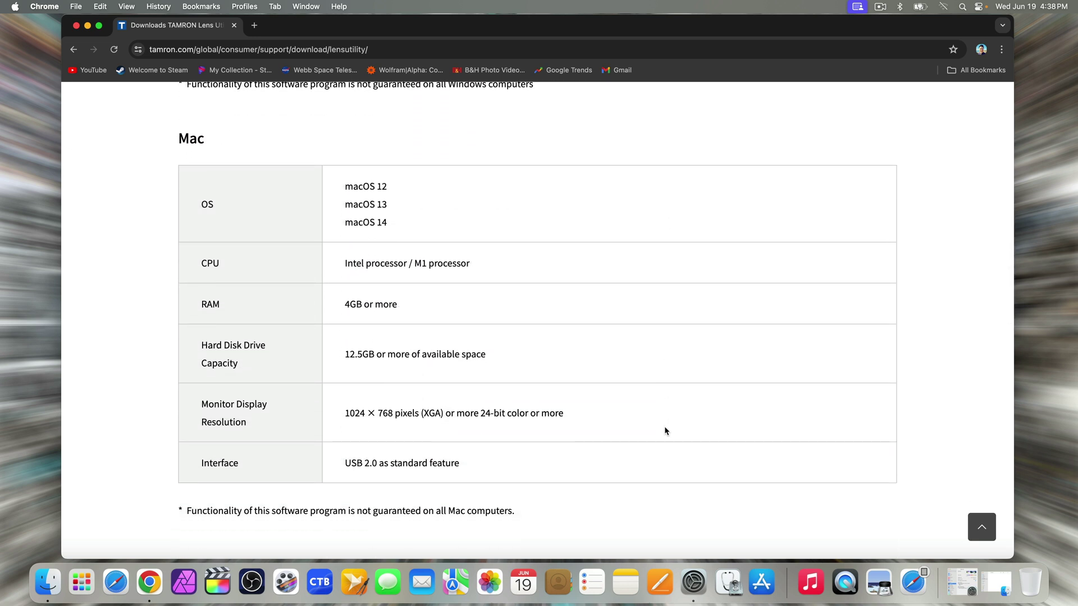
pyautogui.scroll(-7, 665, 430)
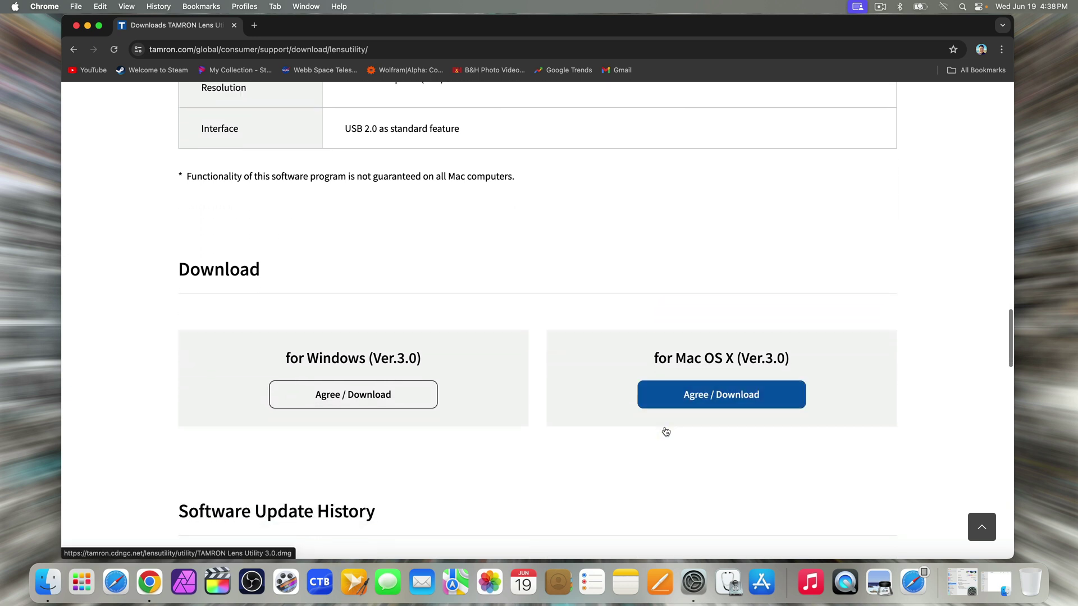
pyautogui.scroll(-1, 665, 431)
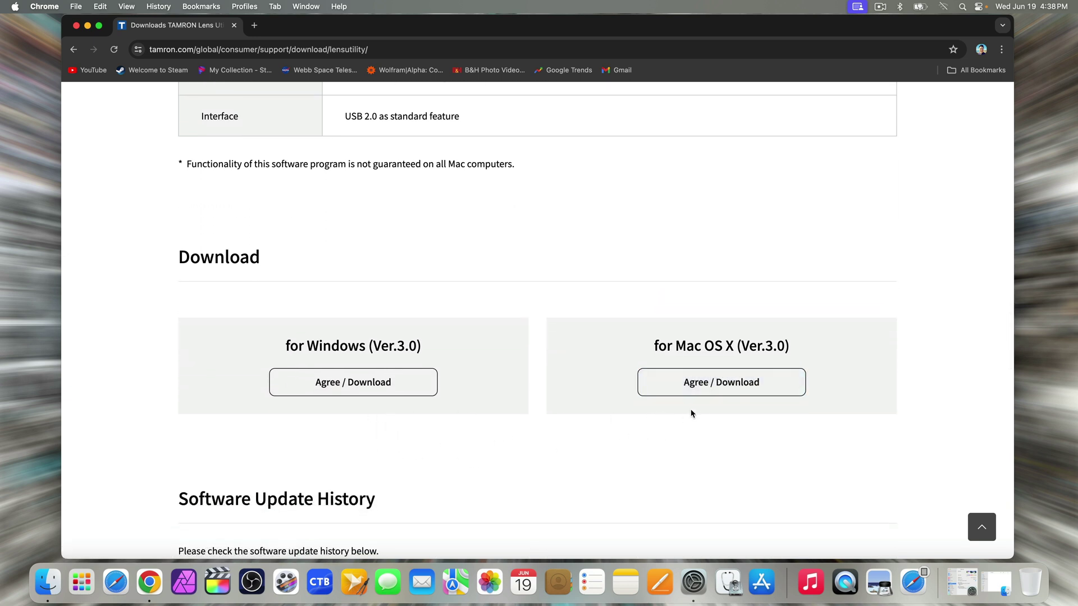
pyautogui.hotkey('ctrl', 'Right')
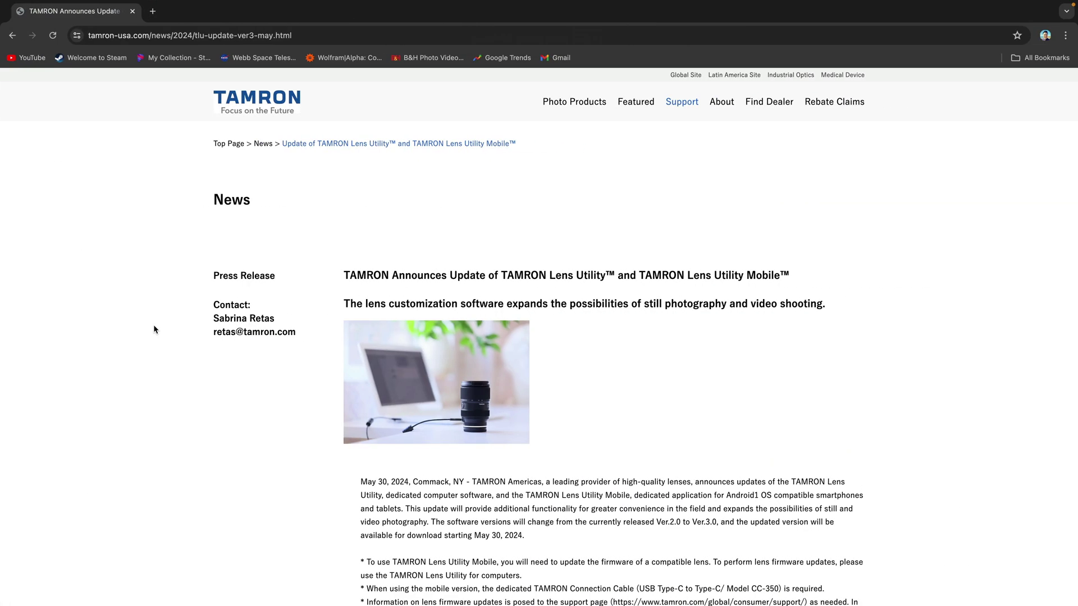
# Scroll the Tamron press release down to the Ver.3.0 'Additional features' list
pyautogui.scroll(-5, 154, 326)
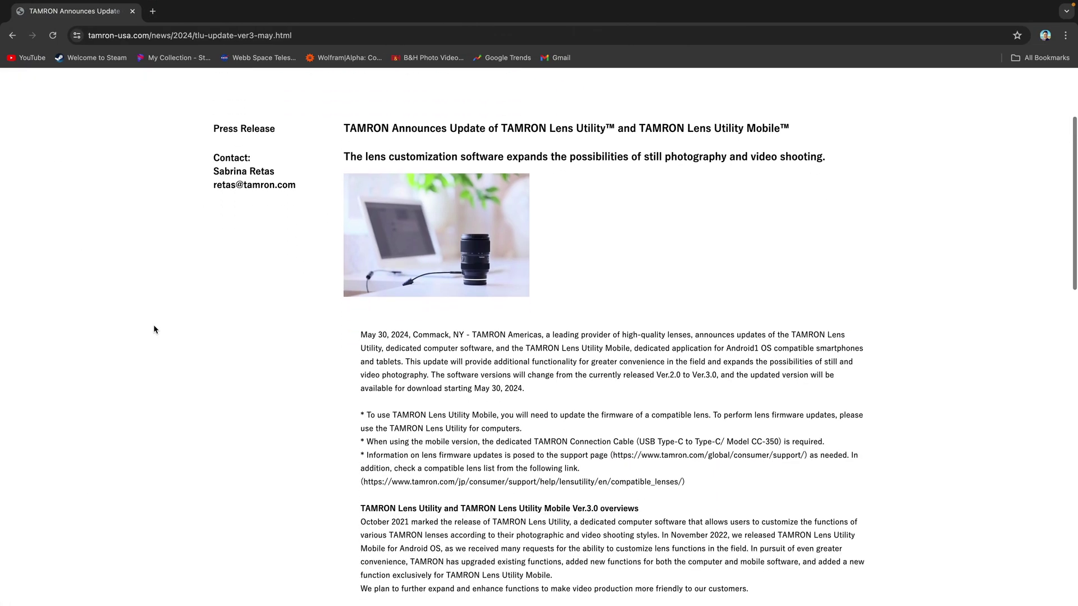
pyautogui.scroll(-7, 154, 329)
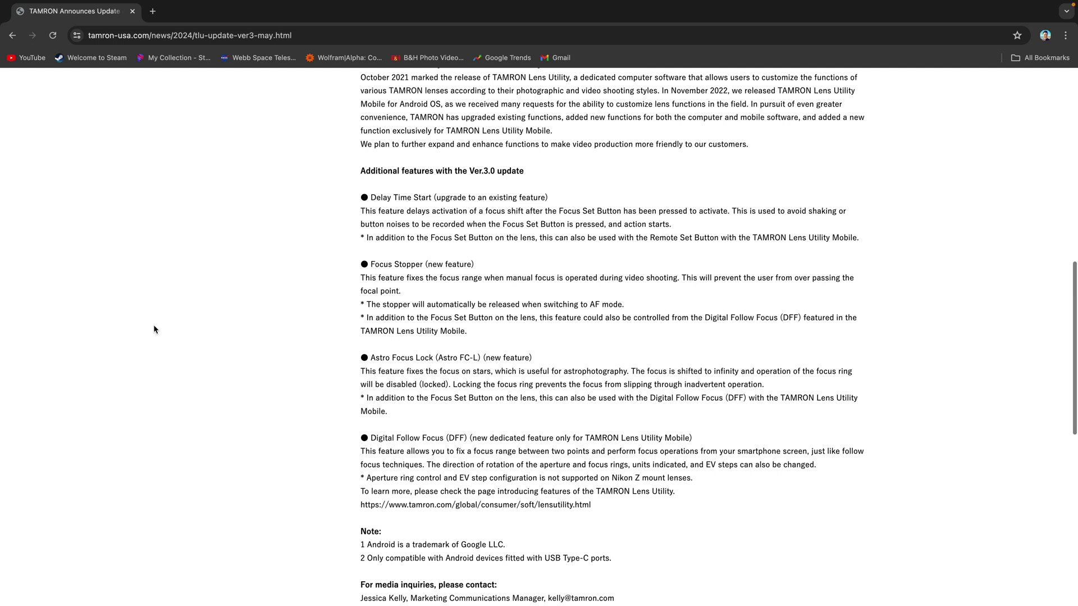
pyautogui.scroll(-1, 154, 327)
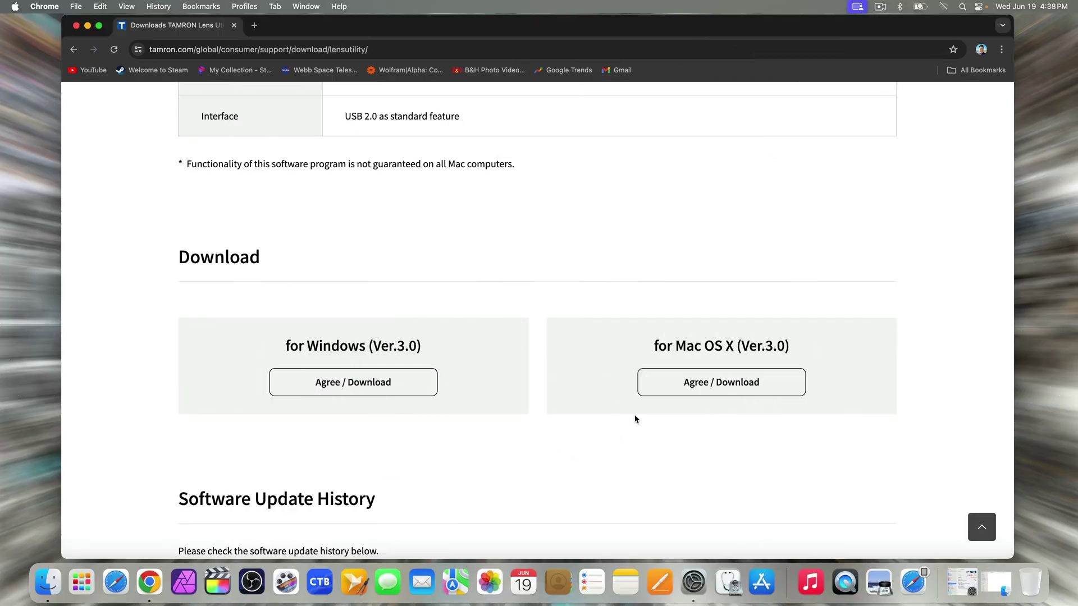
# Download TAMRON Lens Utility 3.0.dmg for Mac OS X and confirm it shows Done in Downloads
pyautogui.click(694, 390)
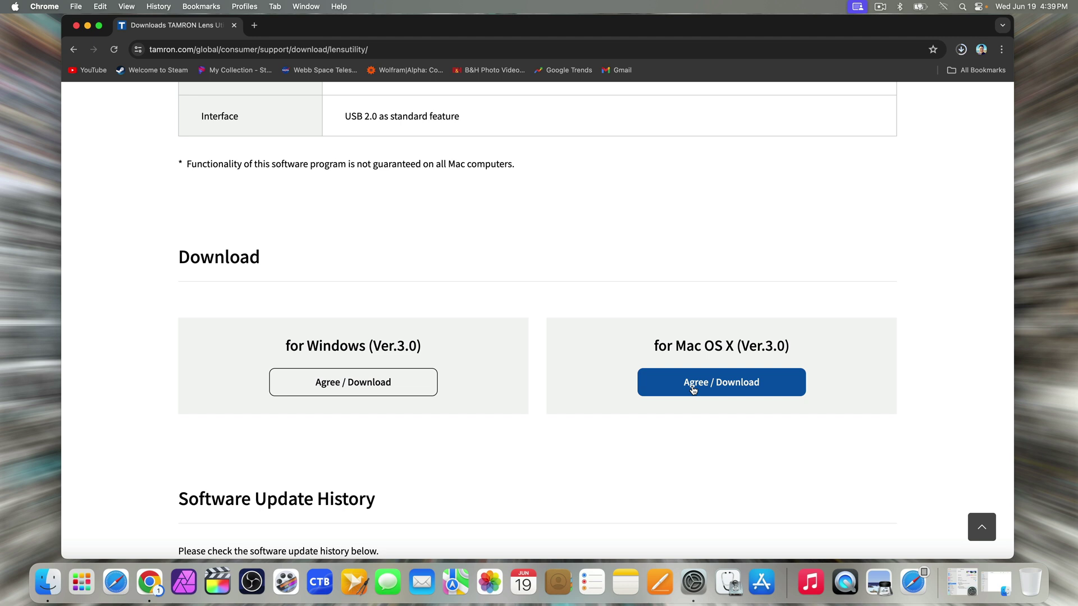
pyautogui.click(961, 50)
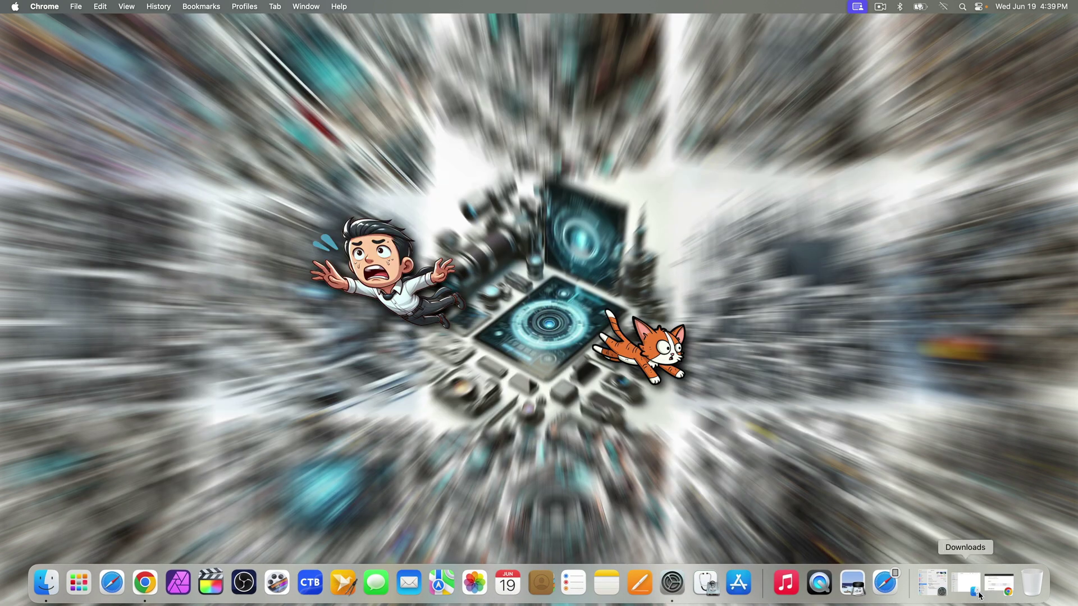
# Mount TAMRON Lens Utility 3.0.dmg from the Downloads window and select Install CP210x VCP Driver
pyautogui.click(965, 584)
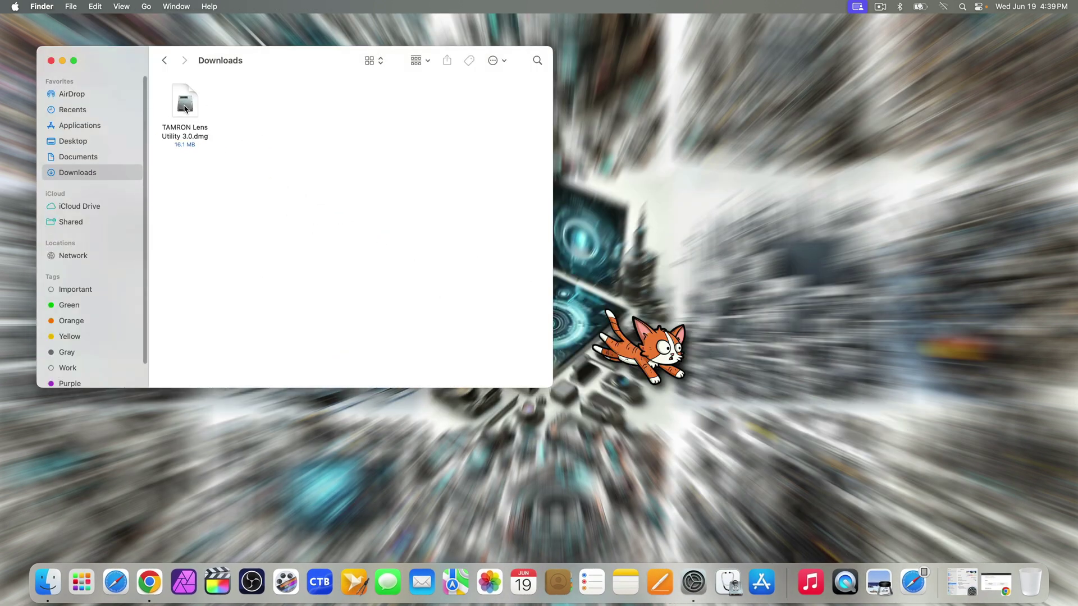
pyautogui.doubleClick(186, 106)
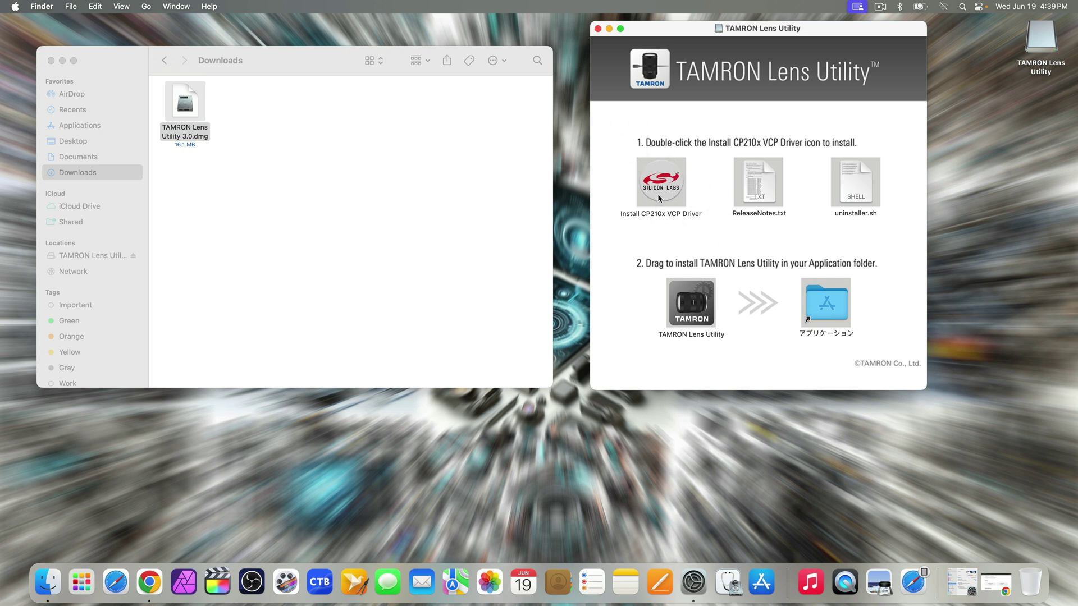
pyautogui.click(661, 198)
# Launch the CP210x VCP driver installer, confirm opening it, and continue through to the licence
pyautogui.doubleClick(661, 198)
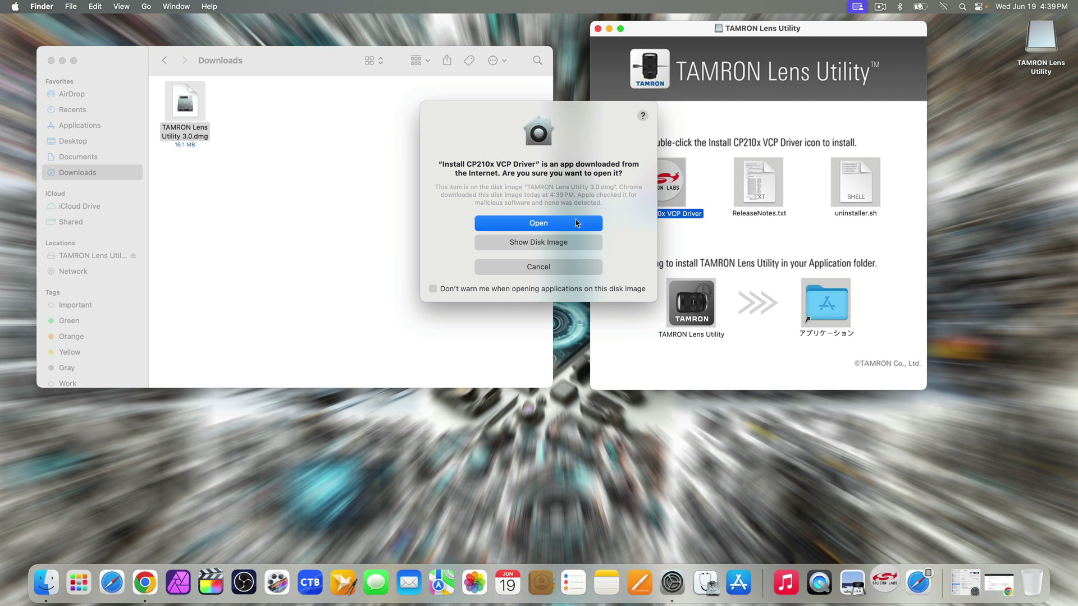
pyautogui.click(576, 223)
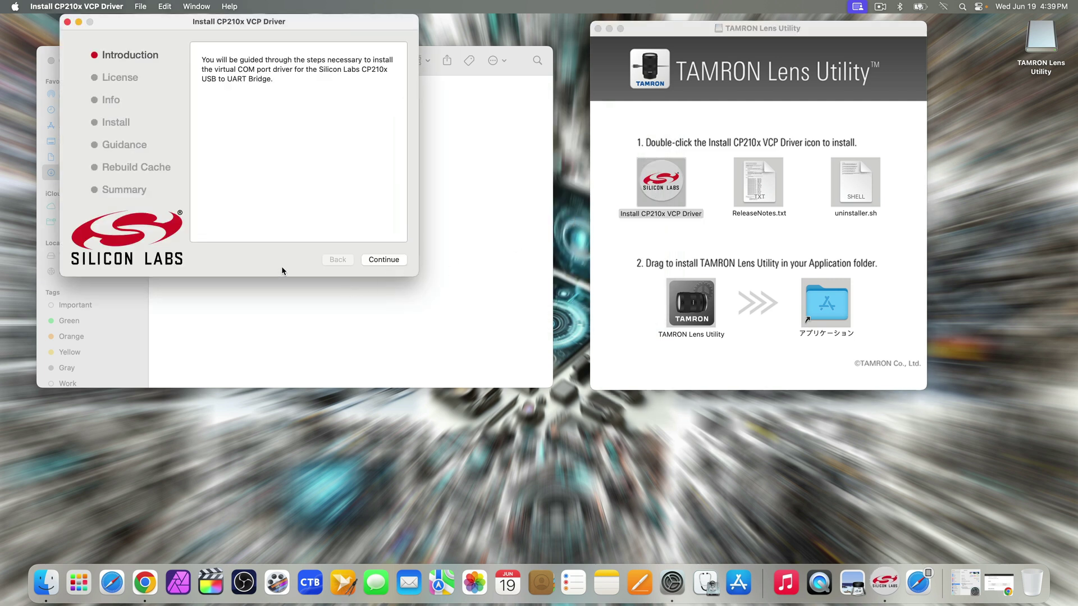
pyautogui.click(376, 261)
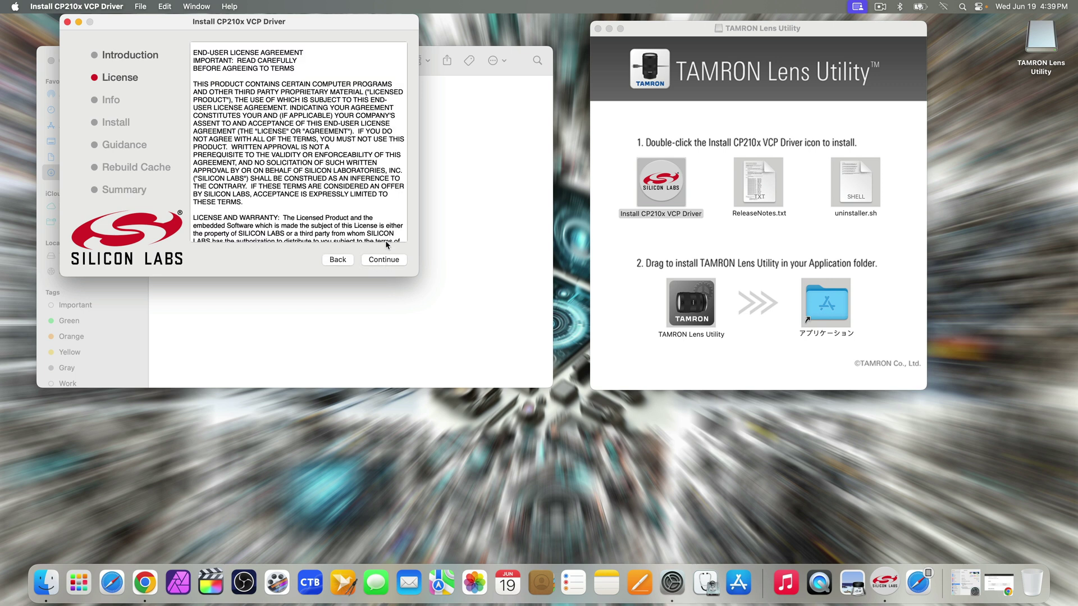
pyautogui.scroll(-15, 385, 238)
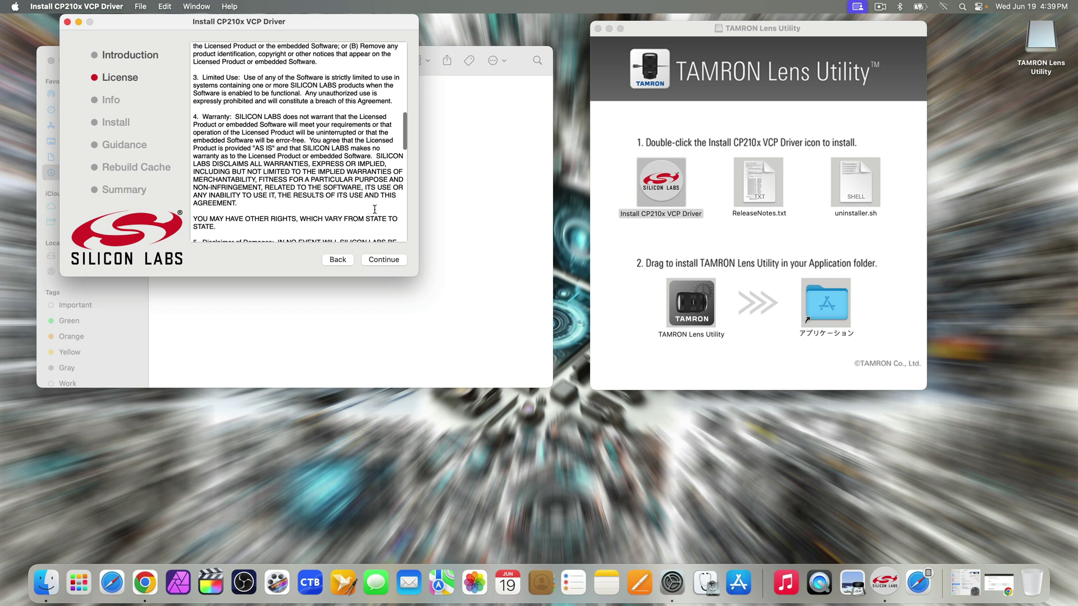
pyautogui.click(403, 260)
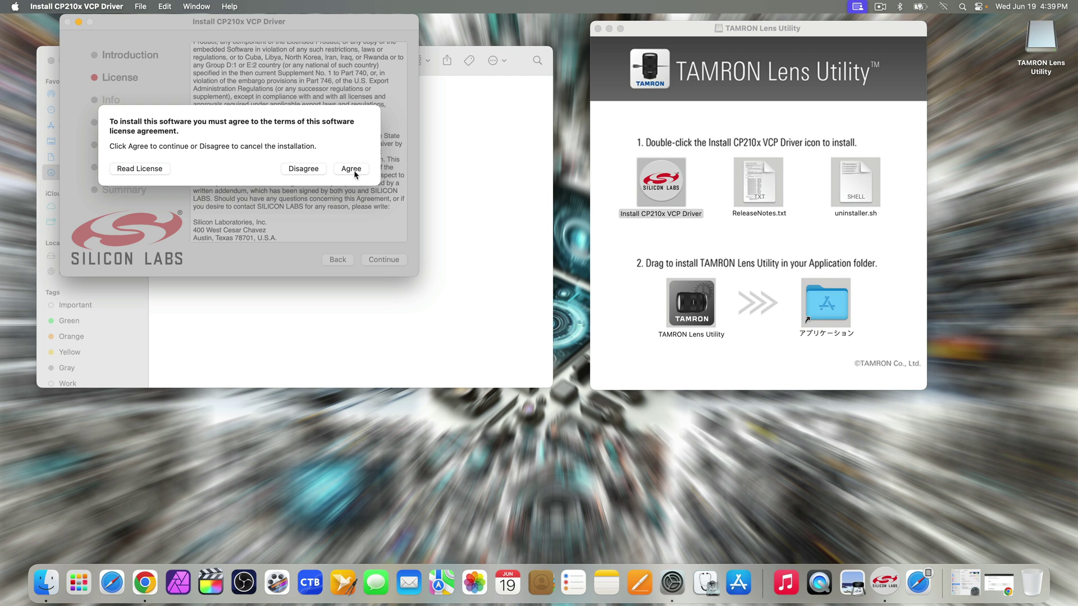
# Accept the licence and authorize installing driver 6.0.2 with the administrator password
pyautogui.click(354, 173)
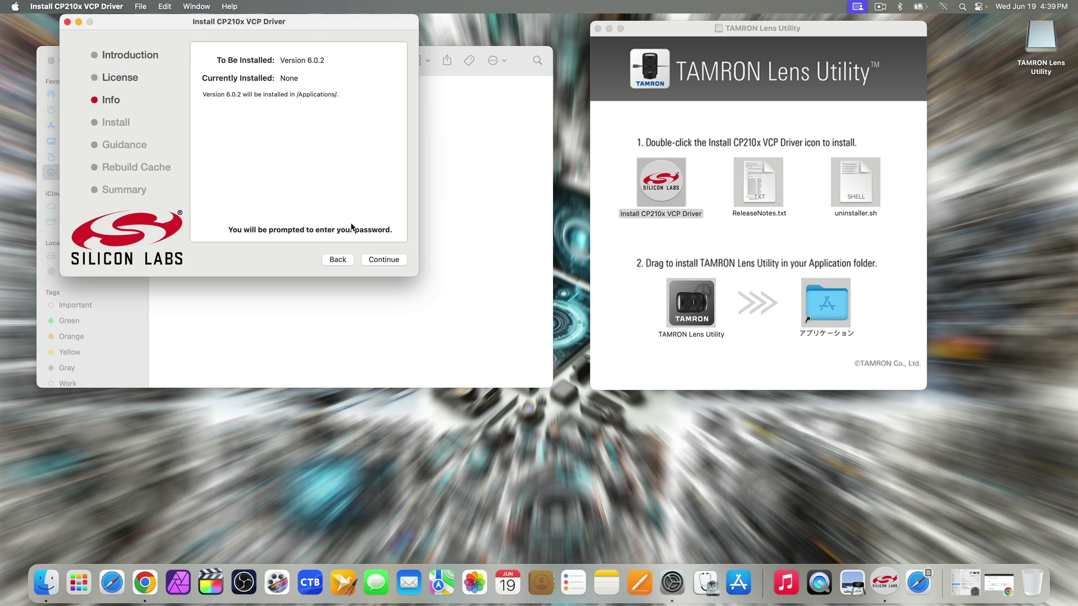
pyautogui.click(380, 261)
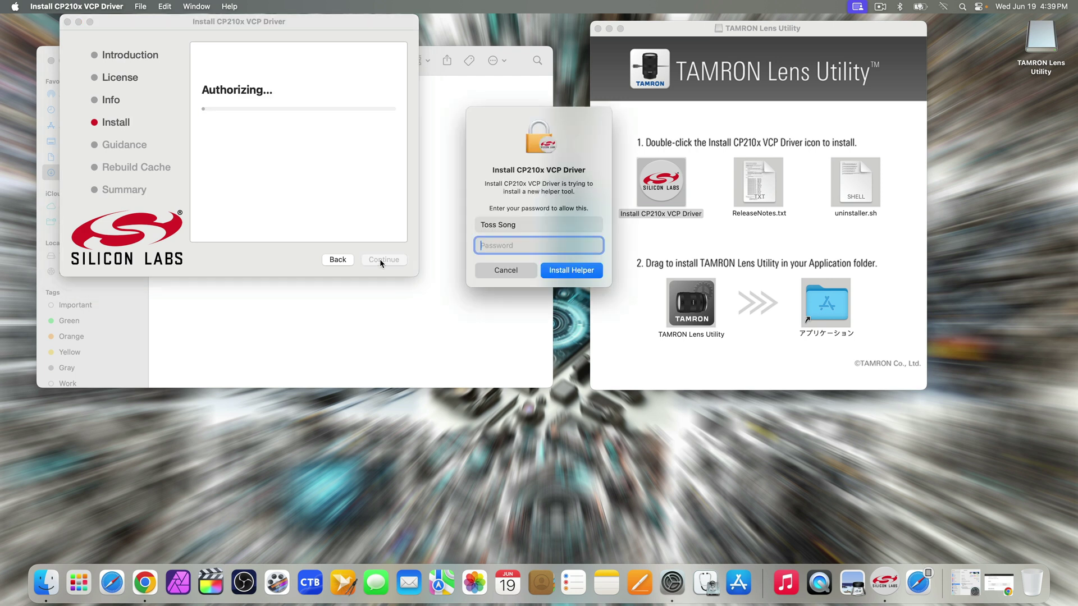
pyautogui.write('•••••••••')
pyautogui.press('Return')
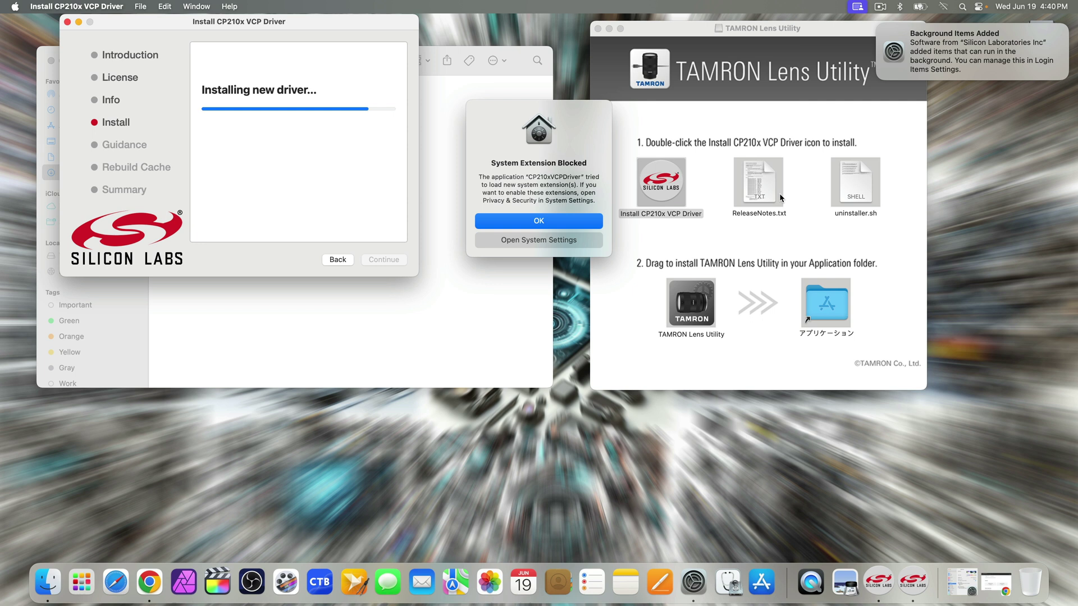
# Bring up System Settings and scroll Privacy & Security down to the Security section
pyautogui.click(879, 26)
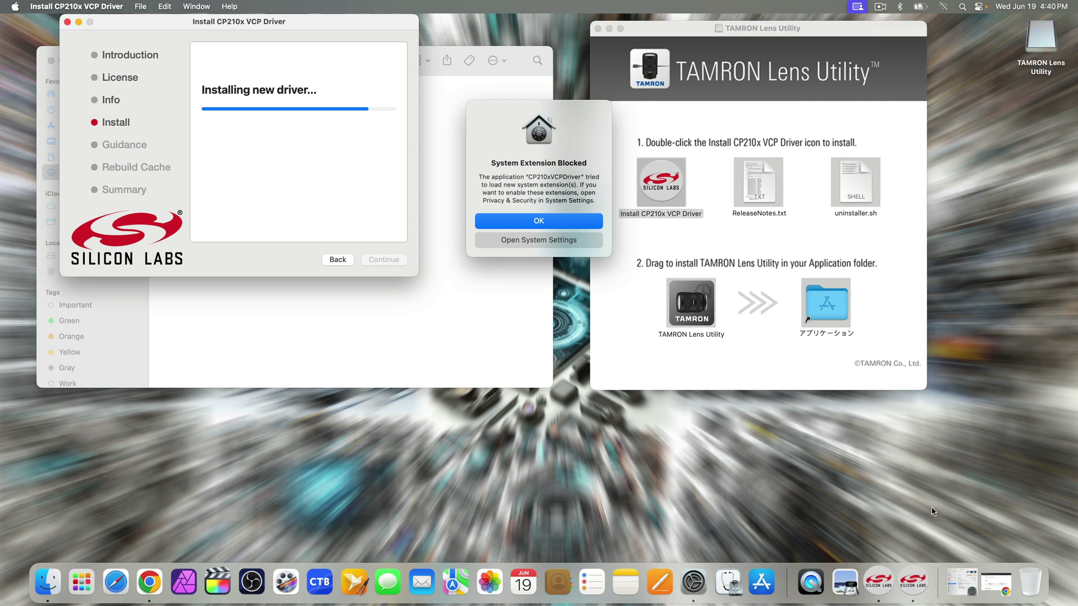
pyautogui.click(954, 579)
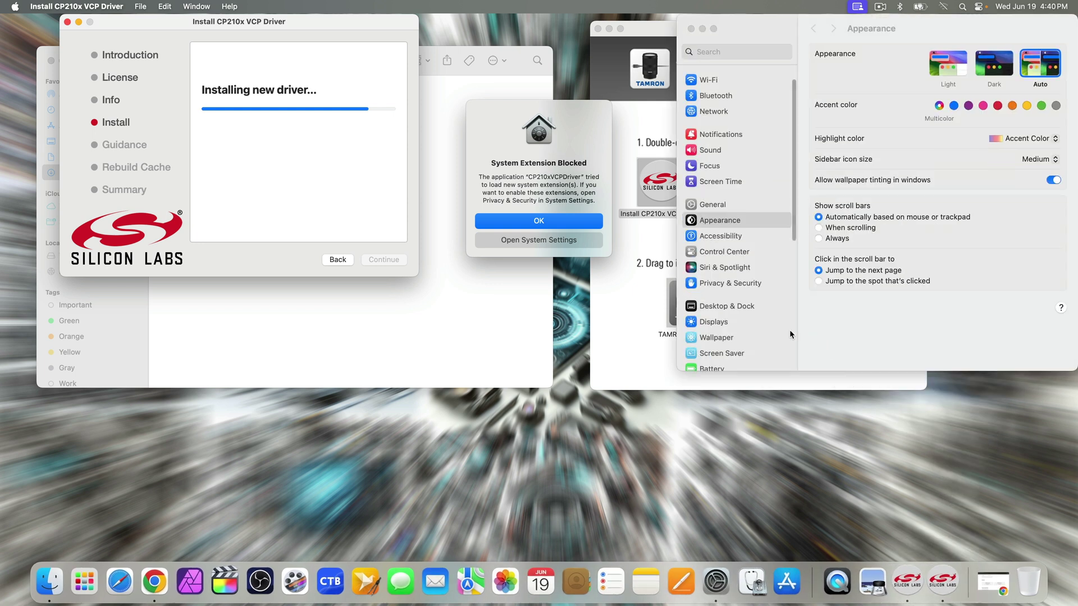
pyautogui.click(722, 286)
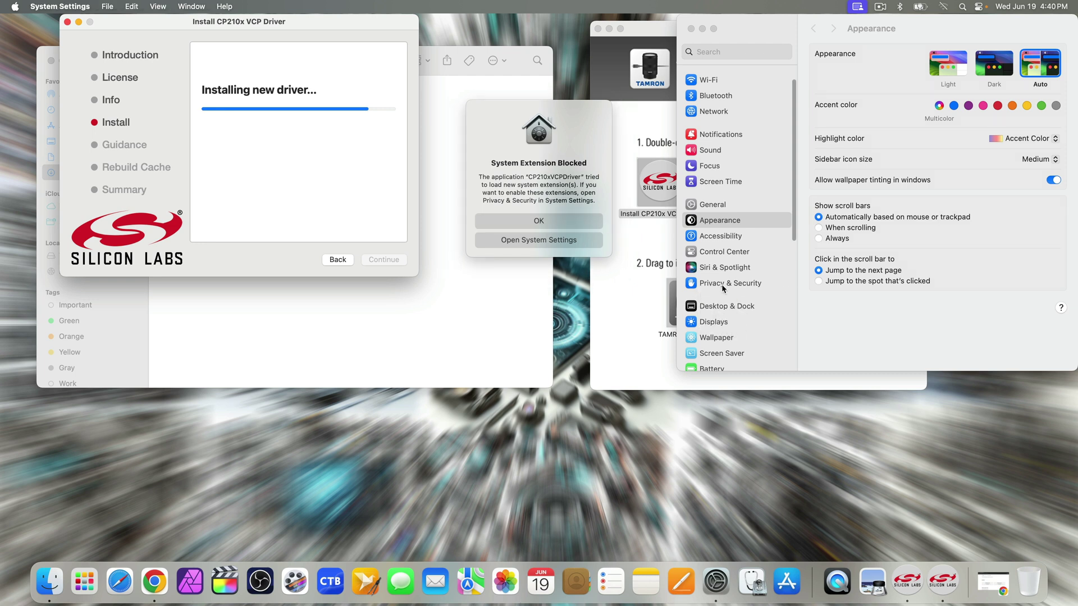
pyautogui.click(723, 287)
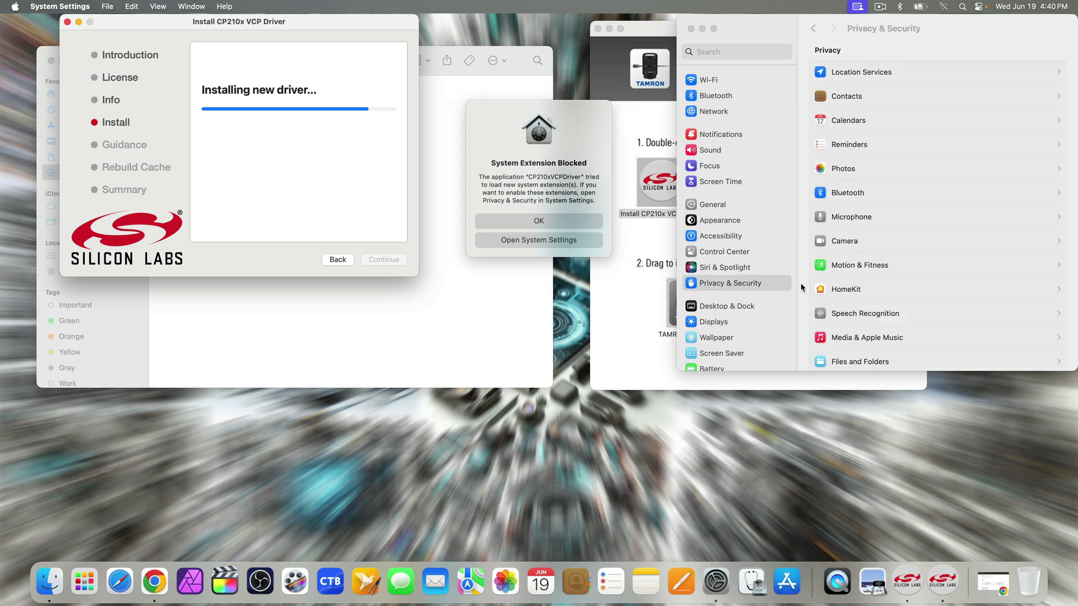
pyautogui.scroll(-10, 802, 282)
pyautogui.scroll(-10, 802, 281)
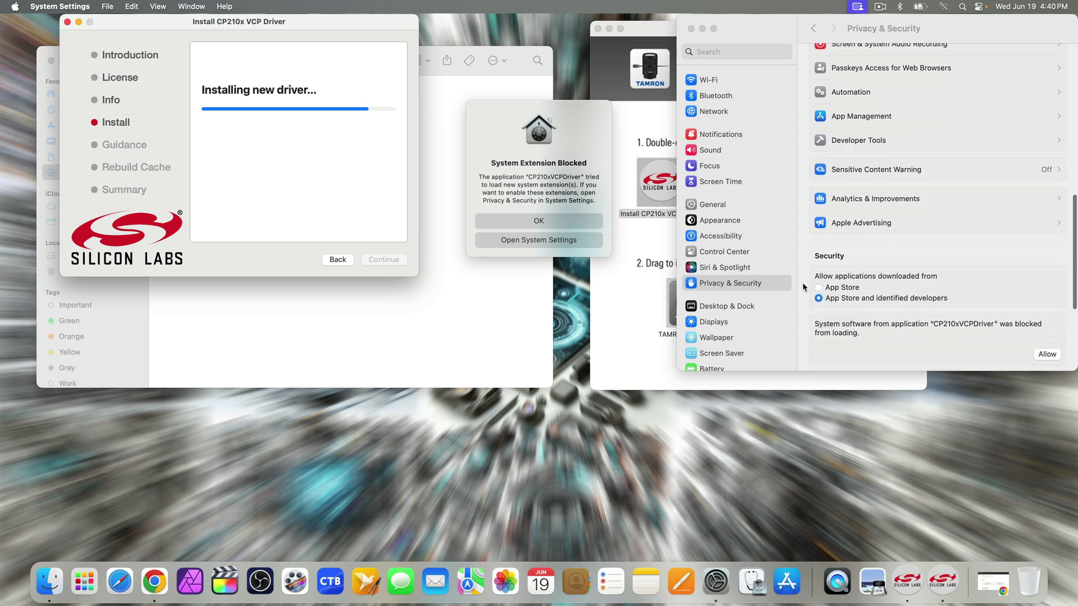
pyautogui.scroll(-2, 803, 282)
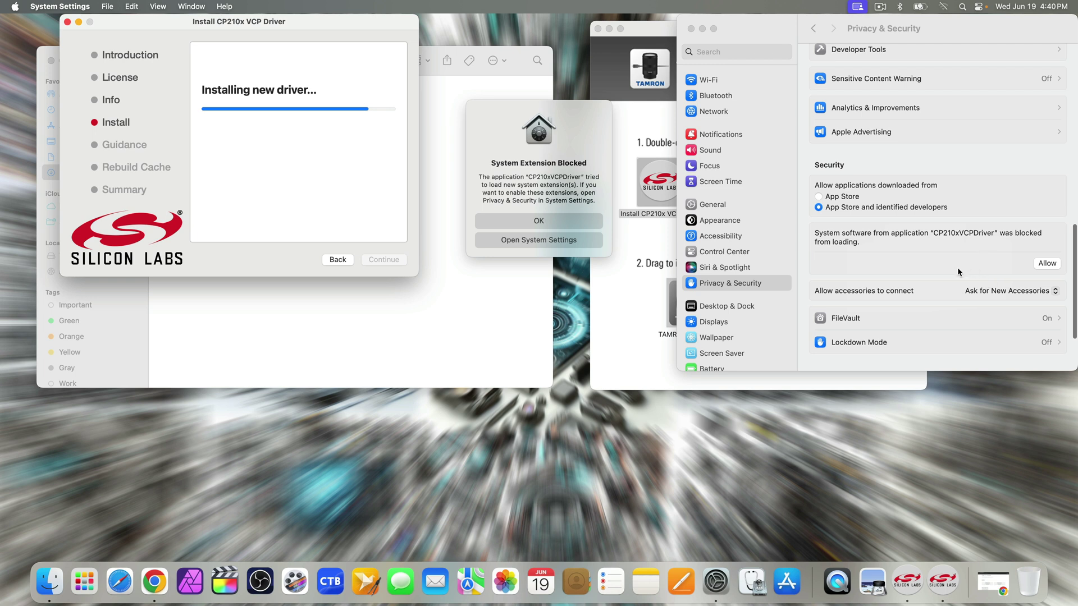
# Allow the blocked CP210xVCPDriver extension, approve with the account password, and dismiss the alert
pyautogui.click(1046, 263)
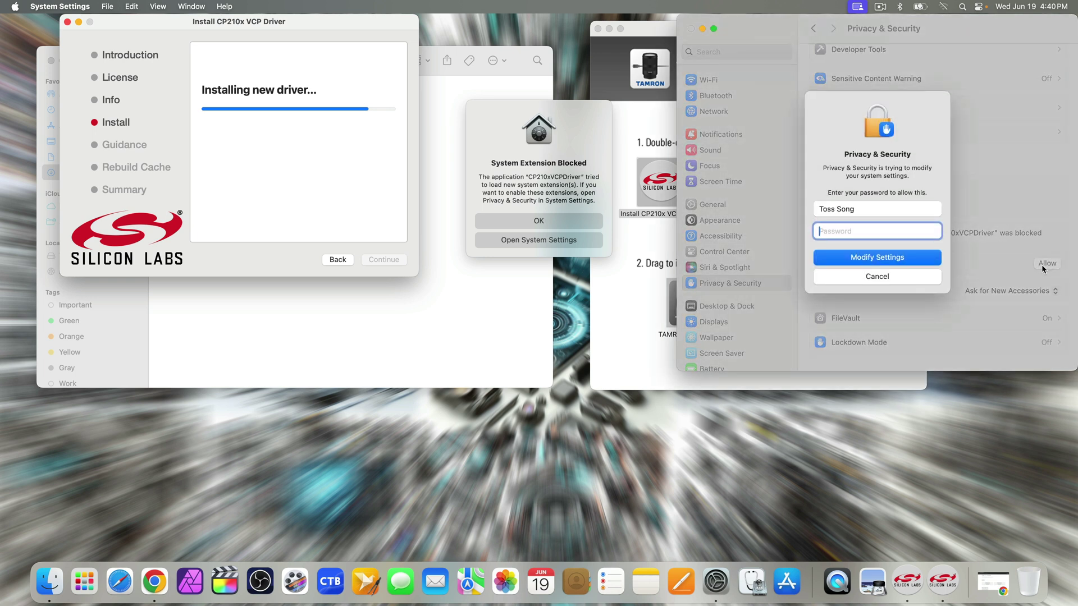
pyautogui.write('*********')
pyautogui.press('Return')
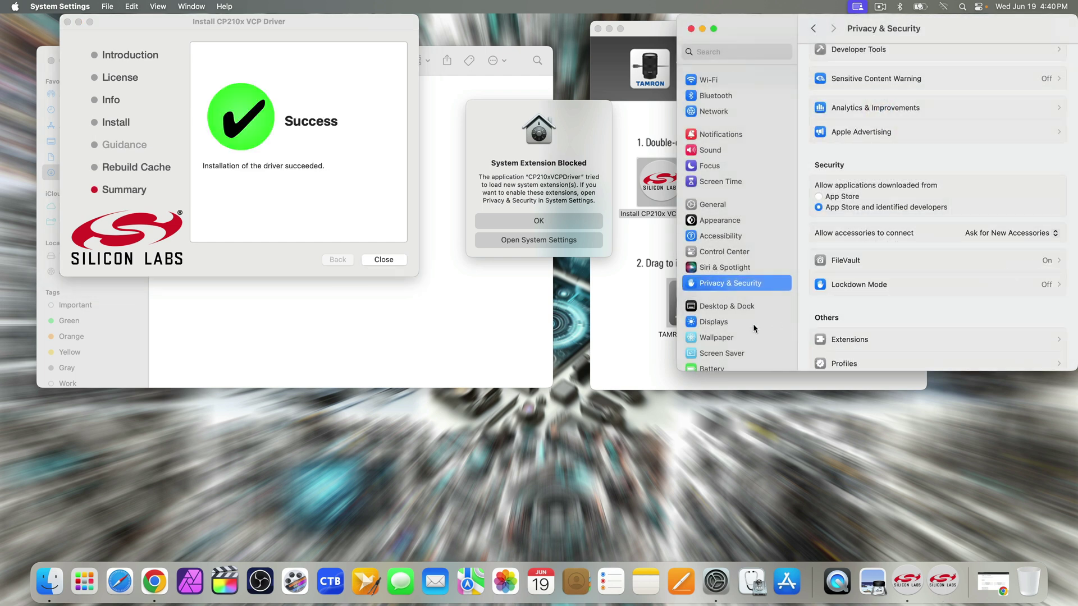
pyautogui.click(574, 222)
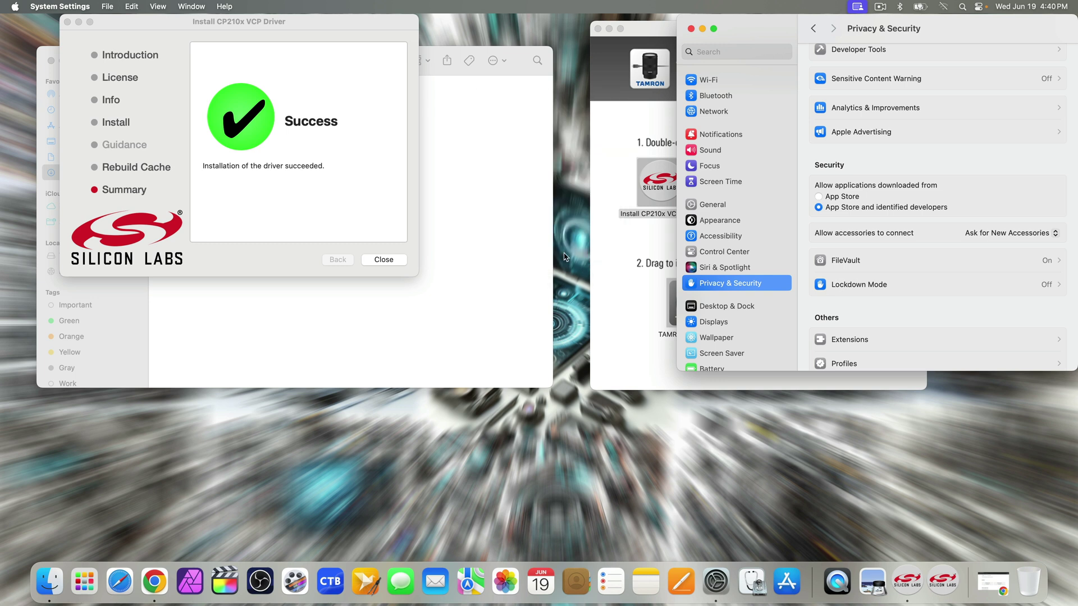
# Copy TAMRON Lens Utility into Applications and pin it to the Dock
pyautogui.click(384, 260)
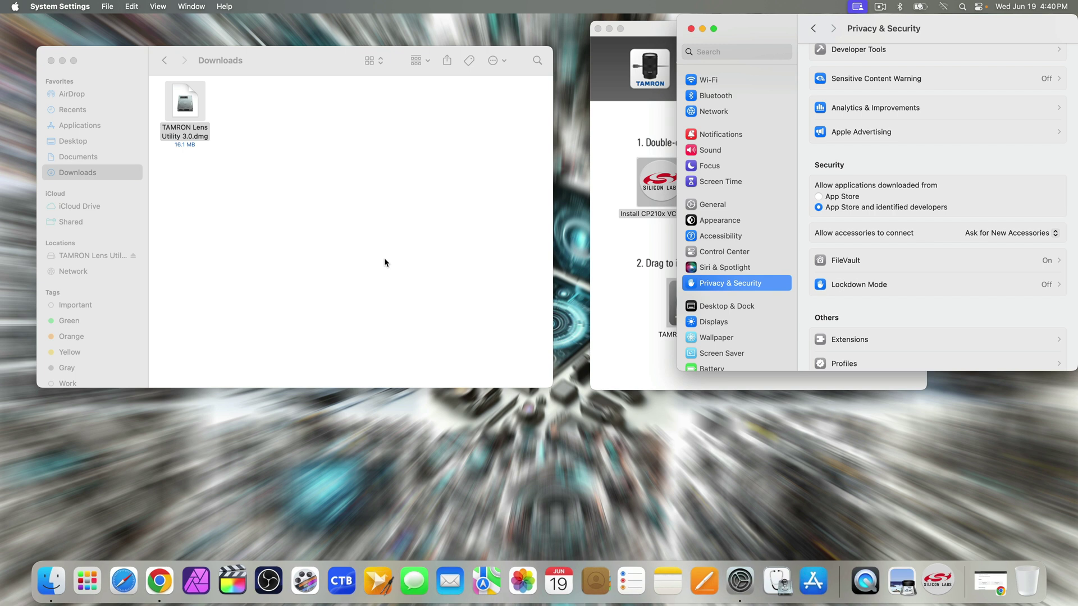
pyautogui.click(702, 29)
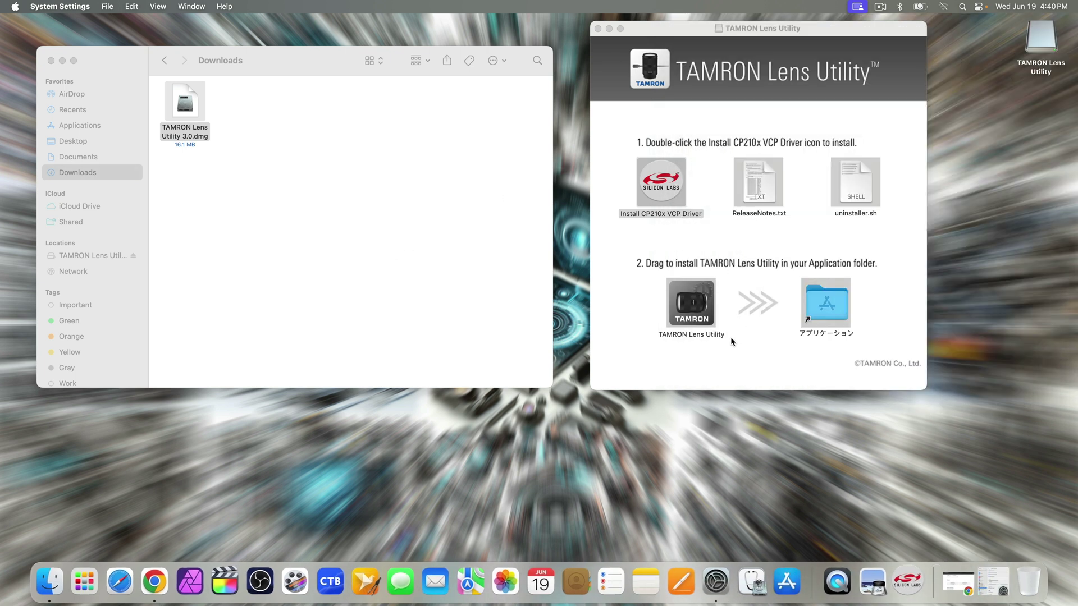
pyautogui.click(699, 306)
pyautogui.moveTo(691, 306); pyautogui.dragTo(798, 337)
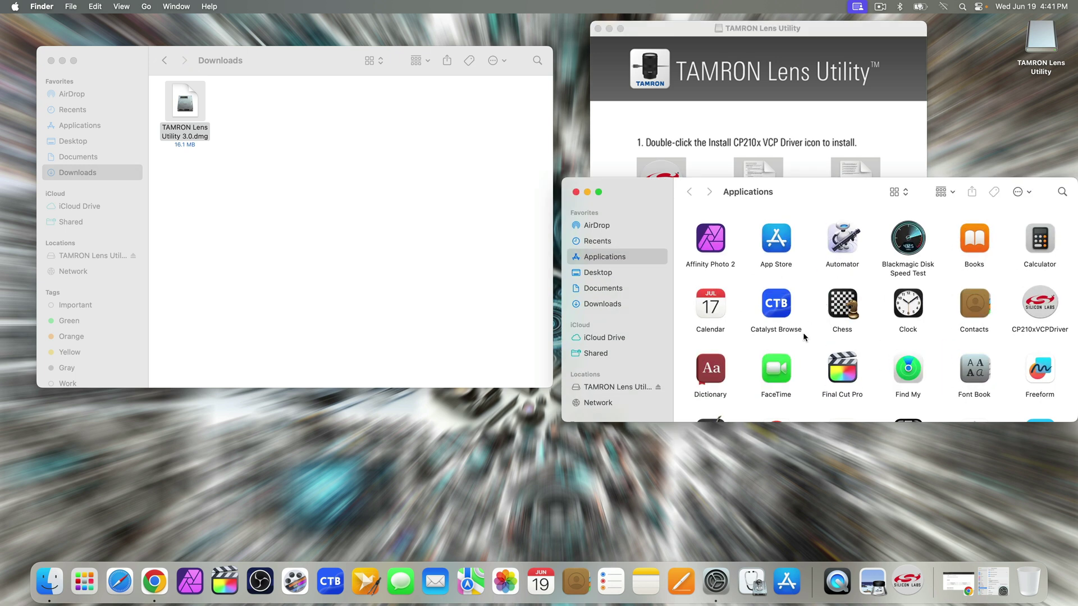
pyautogui.scroll(-10, 802, 333)
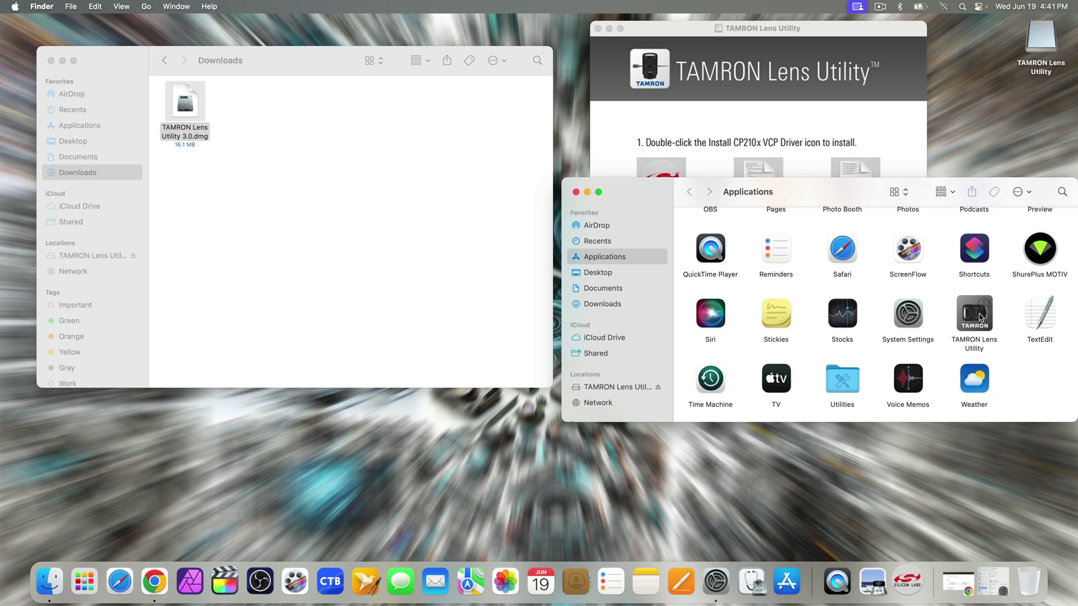
pyautogui.moveTo(978, 318); pyautogui.dragTo(696, 586)
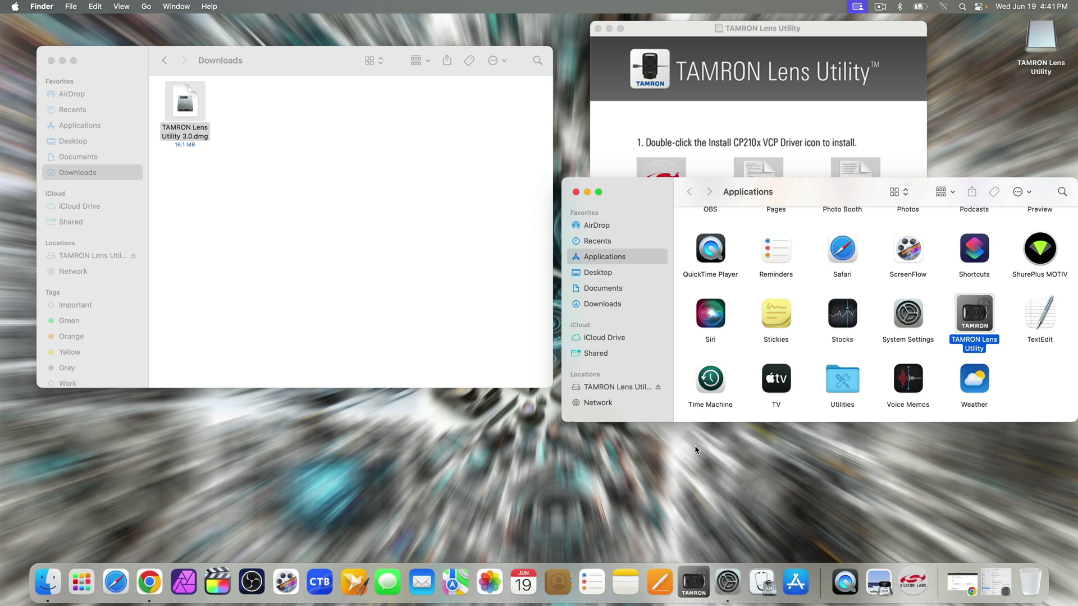
# Move the downloaded TAMRON Lens Utility 3.0.dmg to the Trash and close the Downloads window
pyautogui.click(575, 192)
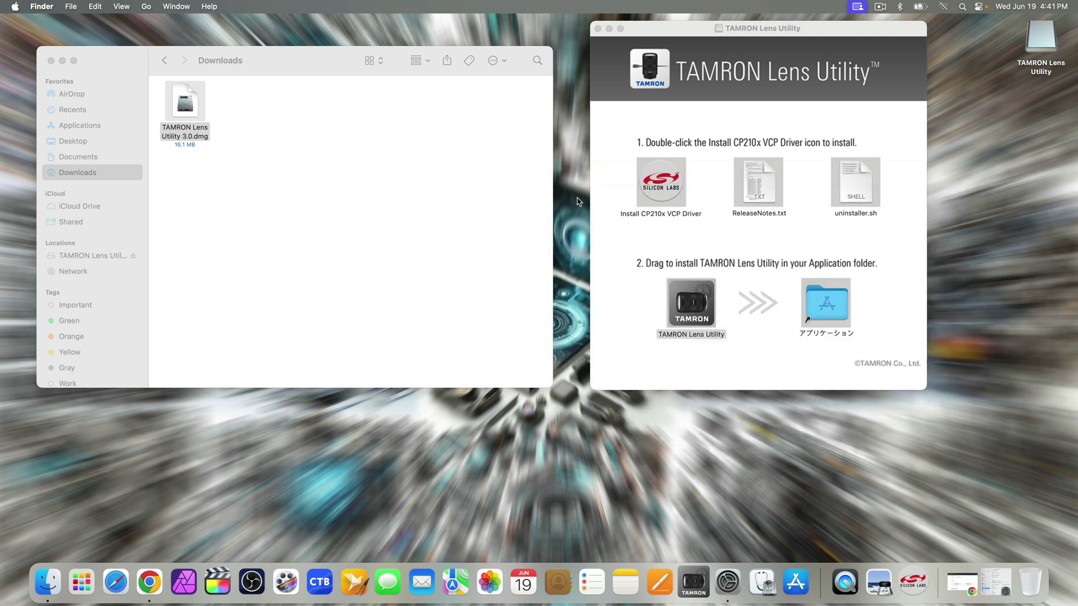
pyautogui.rightClick(184, 107)
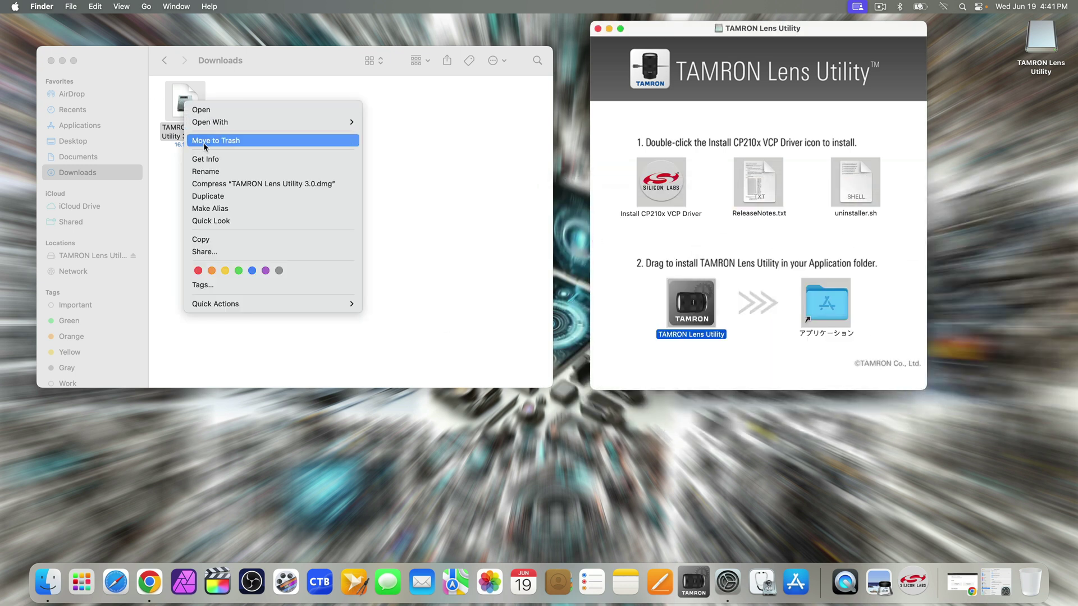
pyautogui.press('Escape')
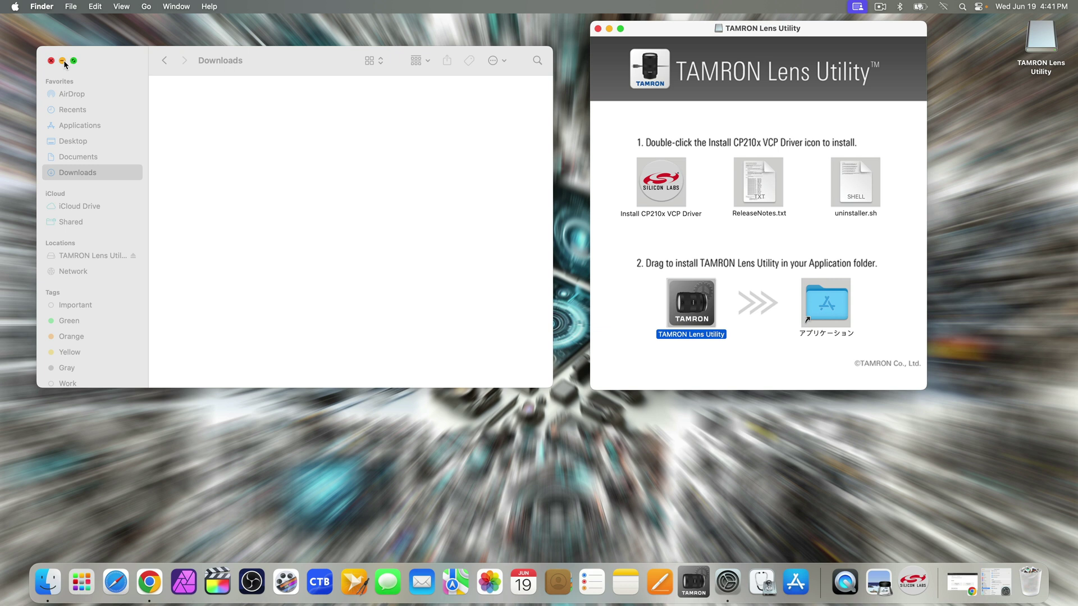
pyautogui.click(63, 61)
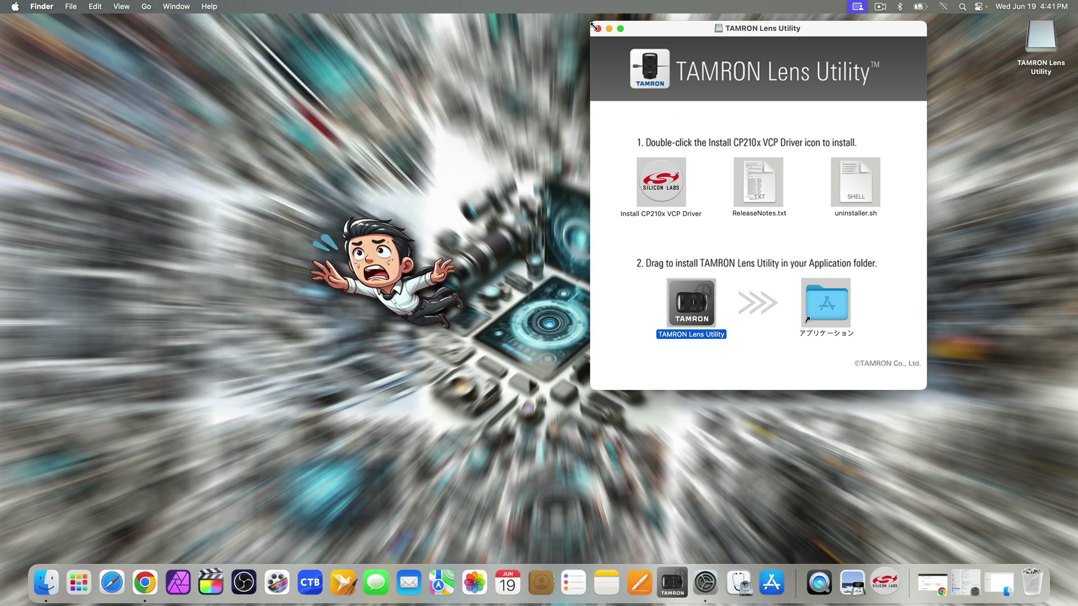
# Launch TAMRON Lens Utility 3.0 from the Dock, confirm opening it, and go to its Start Menu
pyautogui.click(596, 28)
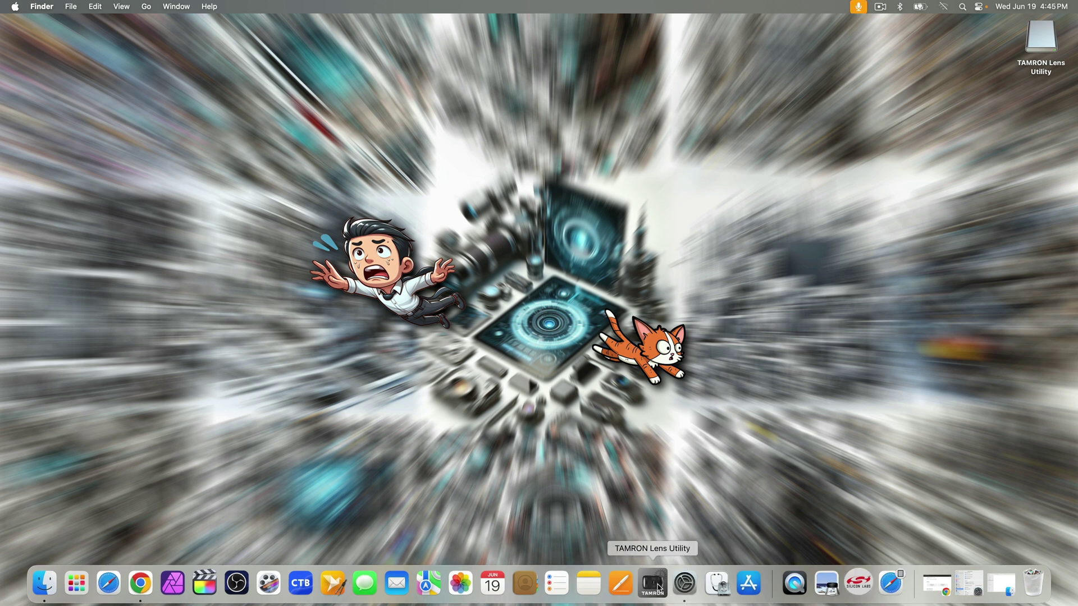
pyautogui.click(658, 587)
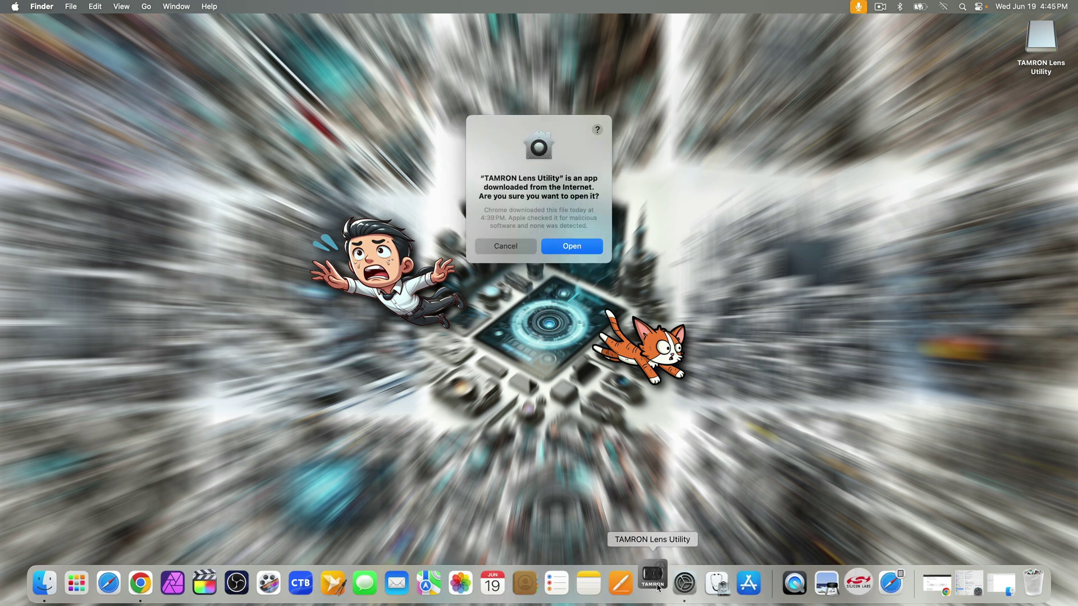
pyautogui.click(576, 246)
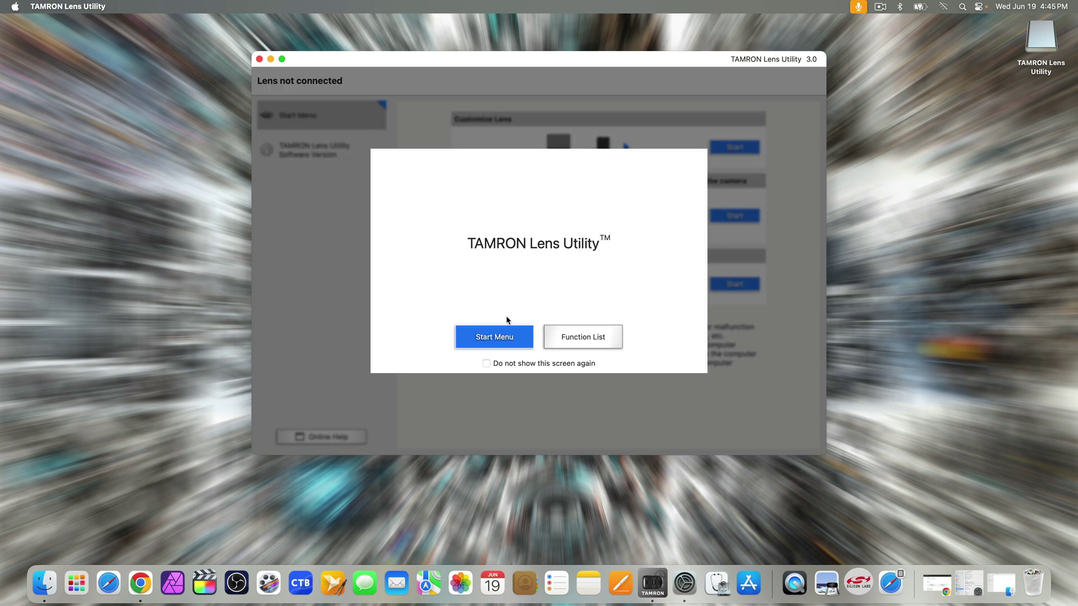
pyautogui.click(504, 338)
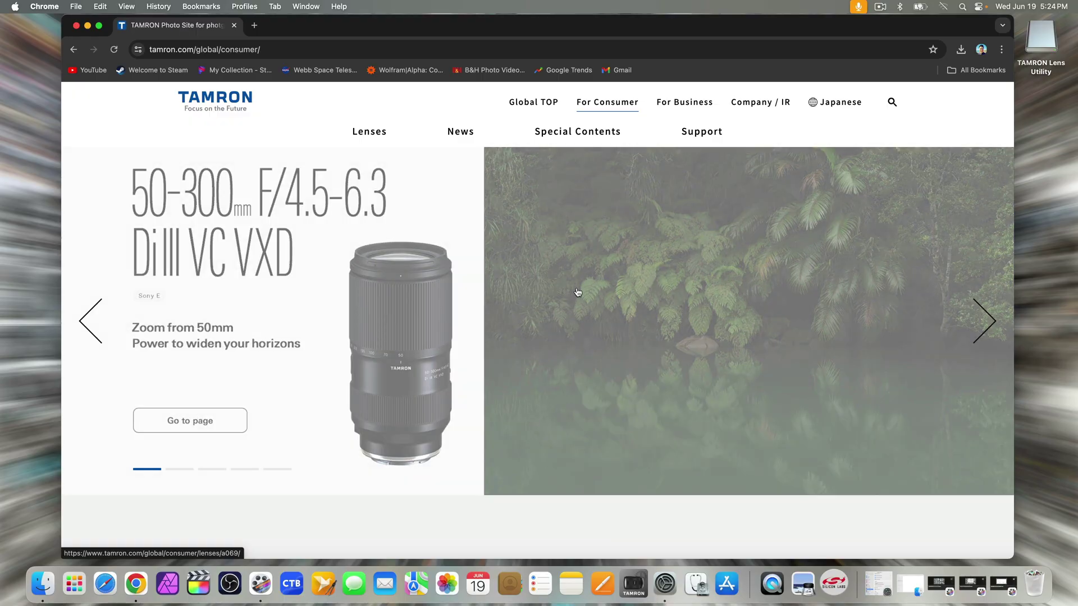
# Browse tamron.com's Accessories to the TAMRON Connection Cables page and review it
pyautogui.scroll(-5, 578, 292)
pyautogui.scroll(-4, 578, 291)
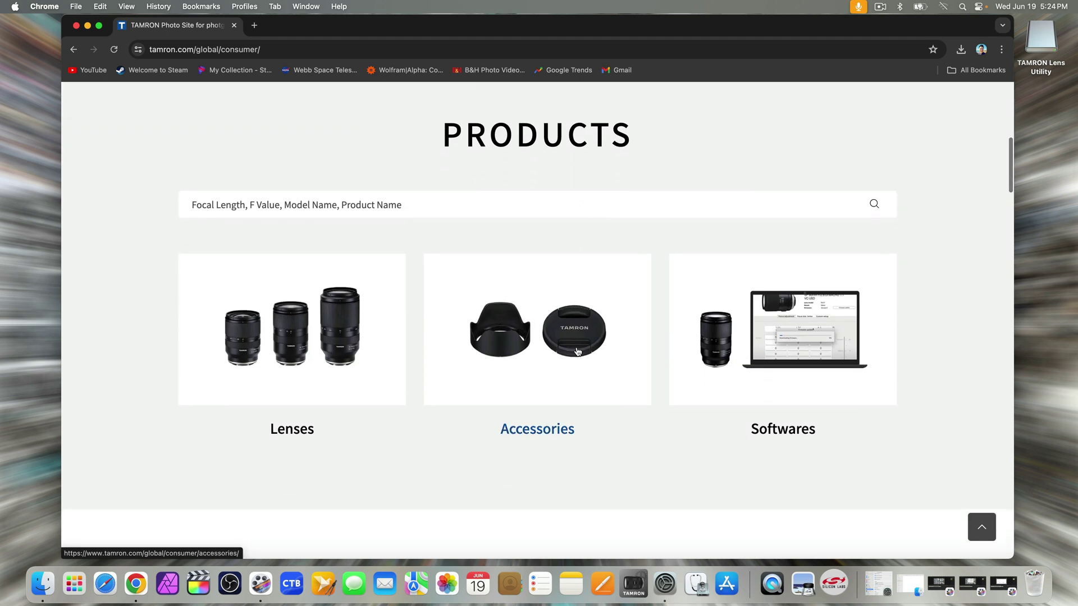
pyautogui.click(542, 363)
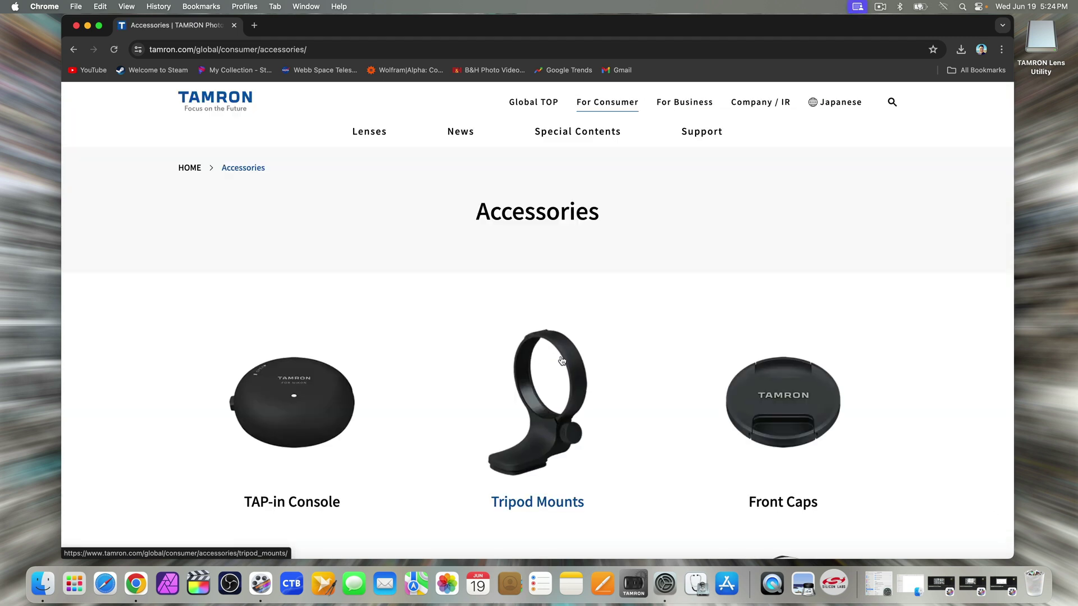
pyautogui.scroll(-9, 556, 359)
pyautogui.scroll(-2, 562, 360)
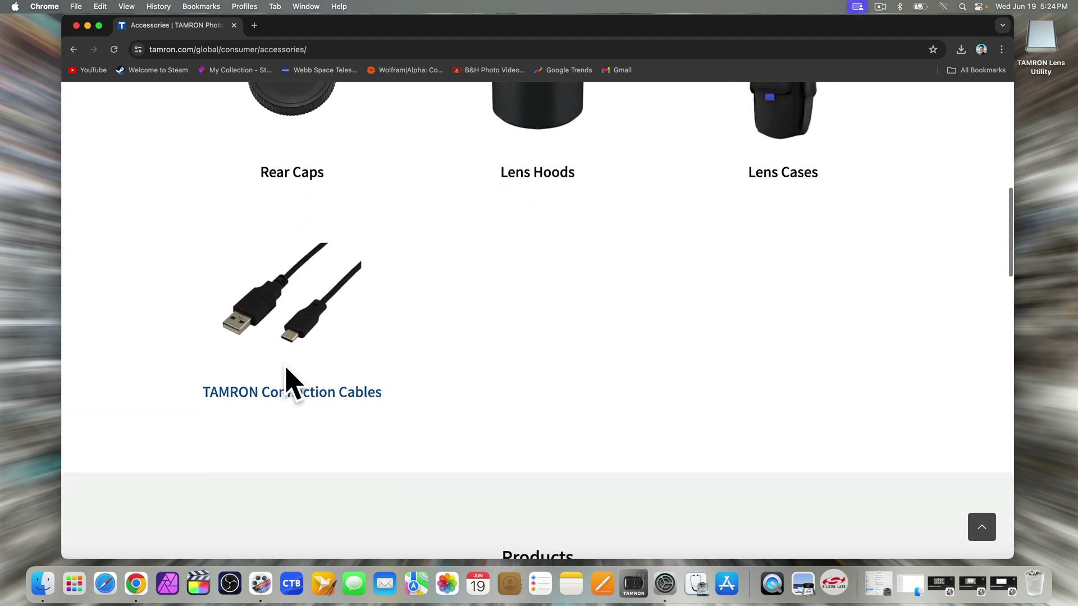
pyautogui.click(300, 390)
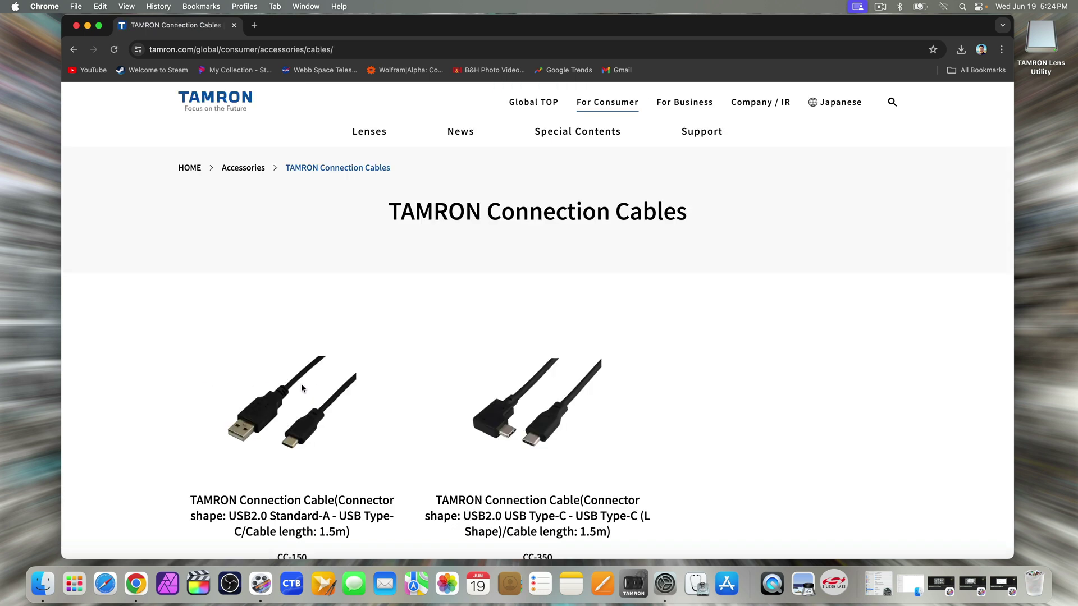
pyautogui.scroll(-3, 446, 376)
pyautogui.scroll(-3, 446, 374)
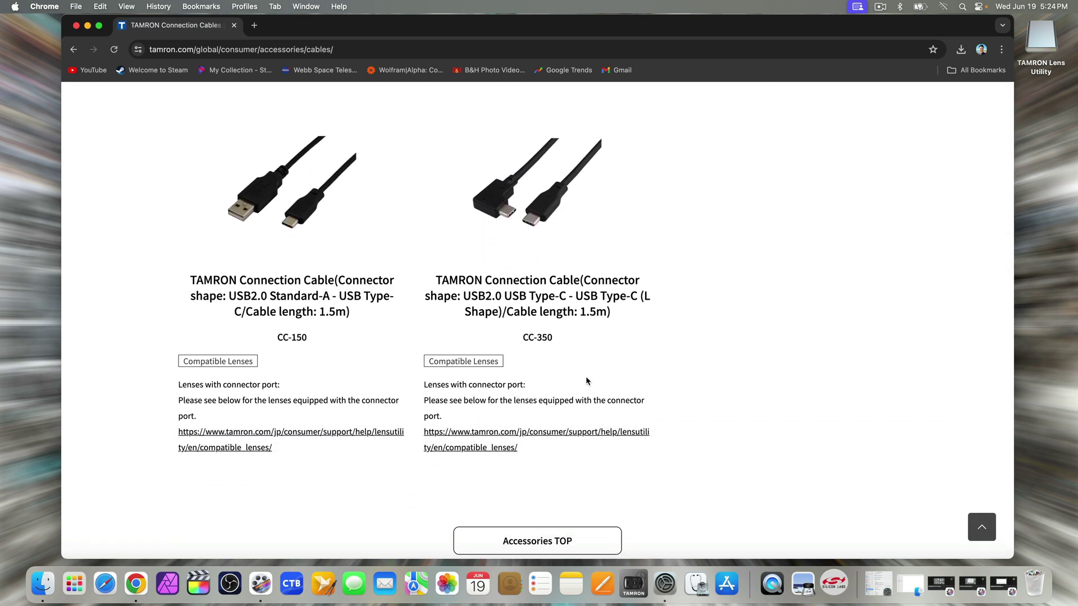
pyautogui.scroll(-2, 583, 388)
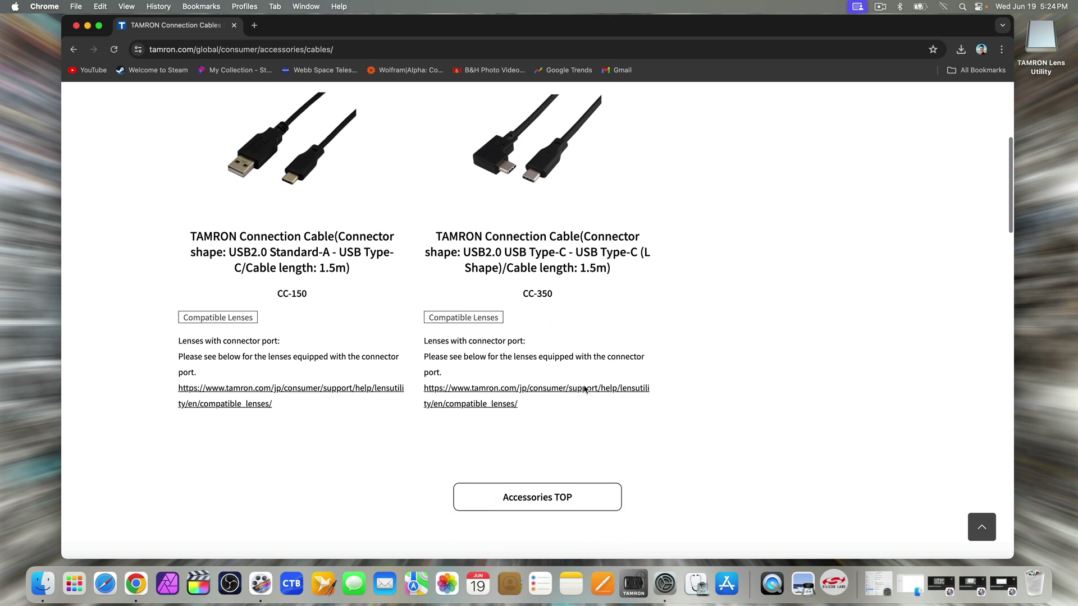
pyautogui.scroll(2, 634, 155)
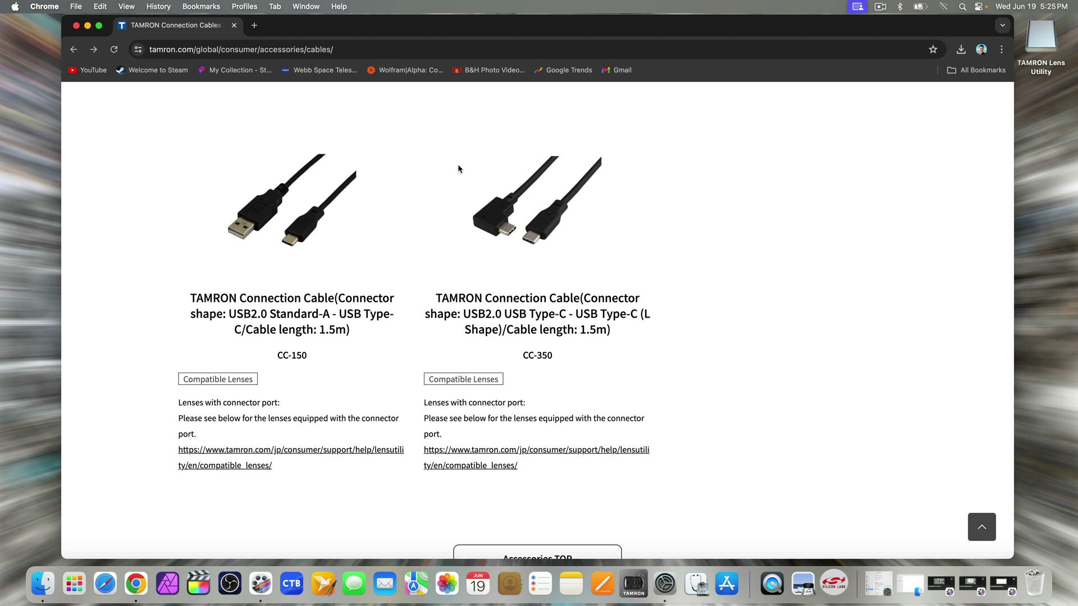
# Search B&H Photo Video for the Tamron CC-350 connection cable
pyautogui.click(489, 70)
pyautogui.click(373, 120)
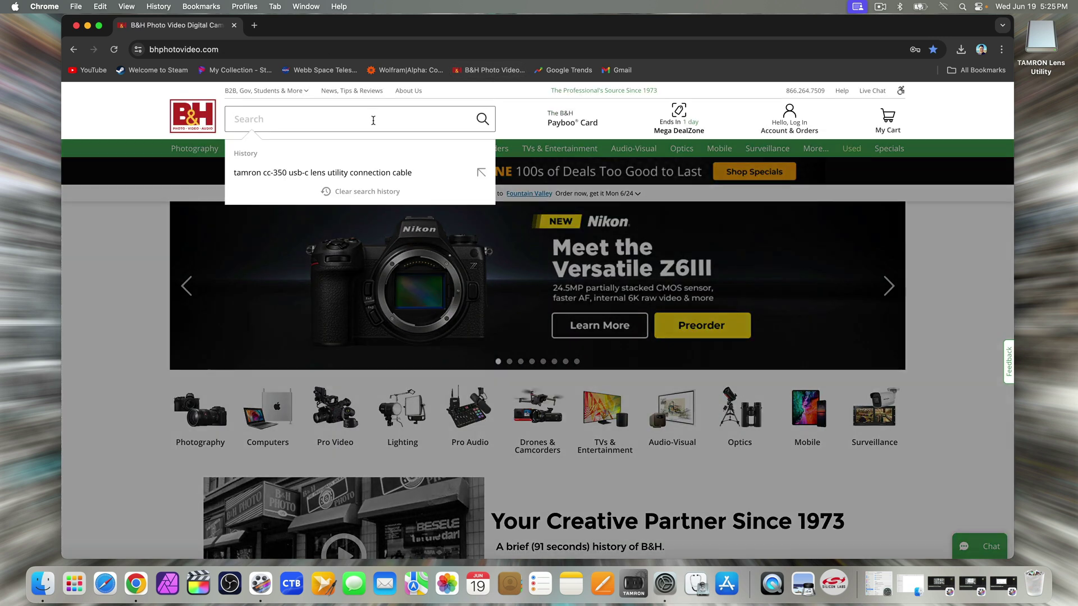
pyautogui.click(320, 178)
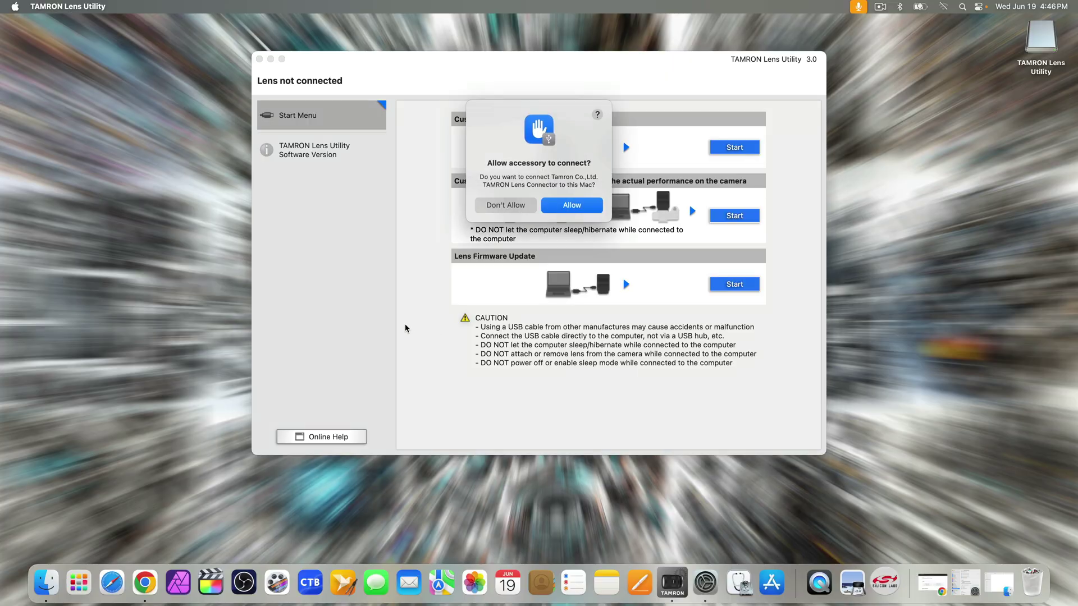
# Allow the lens connector, then run the Lens Firmware Update to Ver. 04 for the 35-150mm lens
pyautogui.click(577, 210)
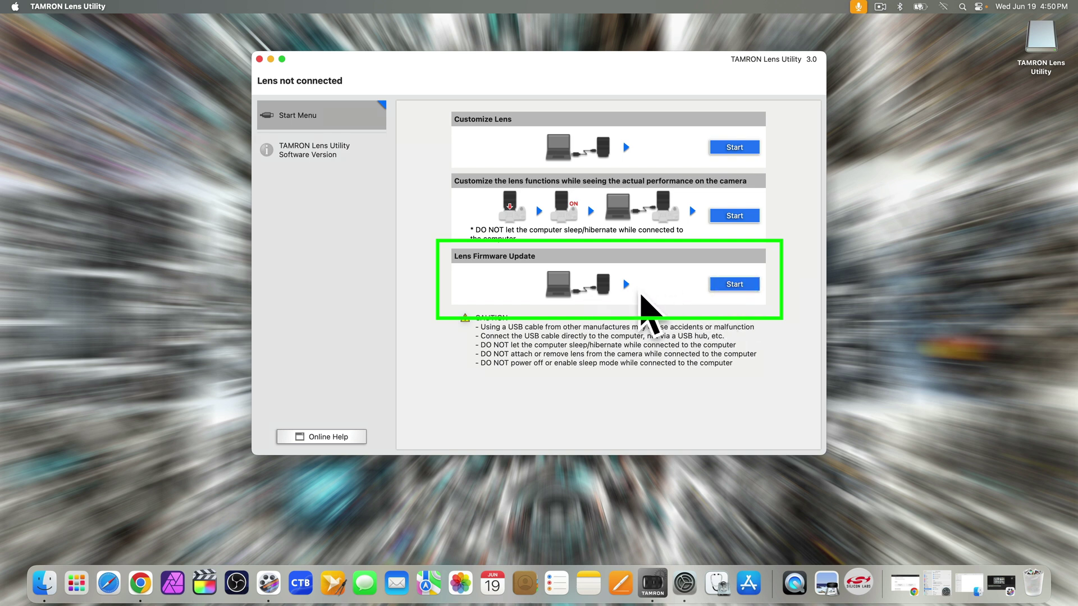
pyautogui.click(735, 284)
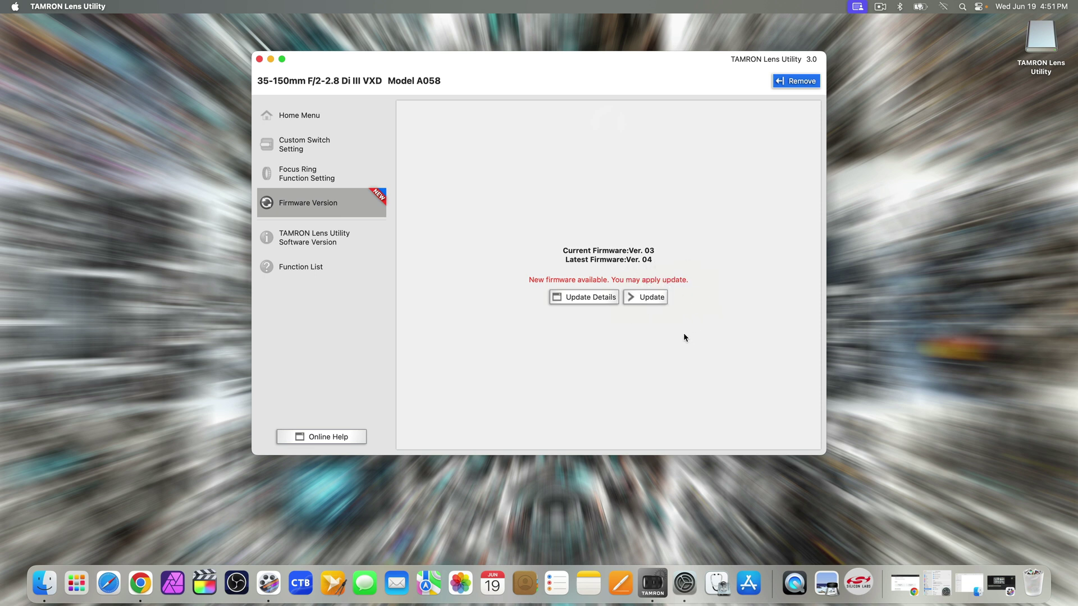
pyautogui.click(648, 300)
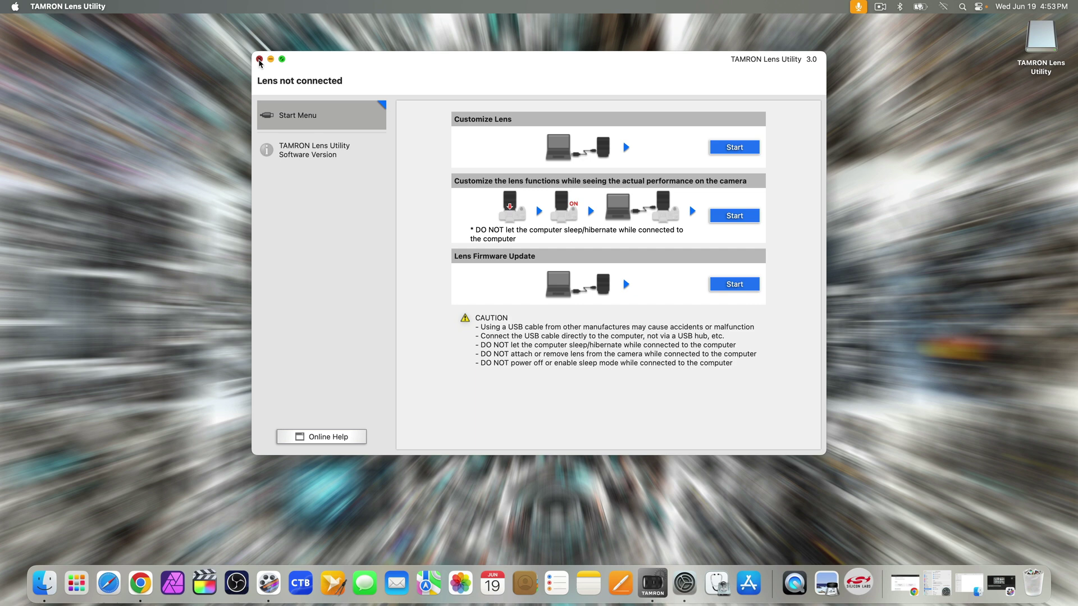
# Quit TAMRON Lens Utility after the firmware update
pyautogui.click(259, 58)
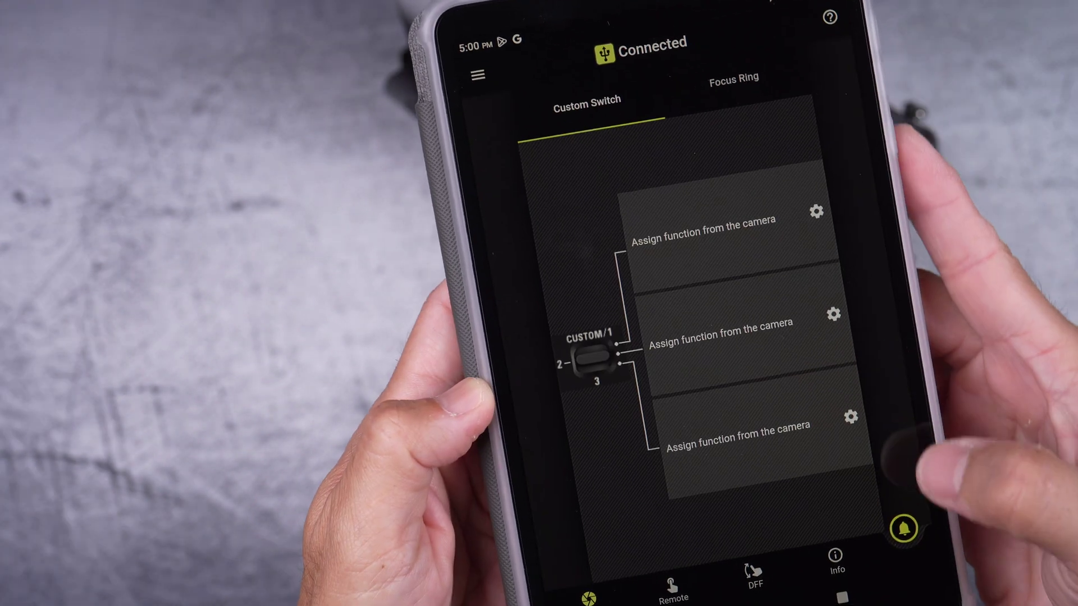
# View the Remote screen, then the DFF screen, for the connected lens
pyautogui.click(675, 567)
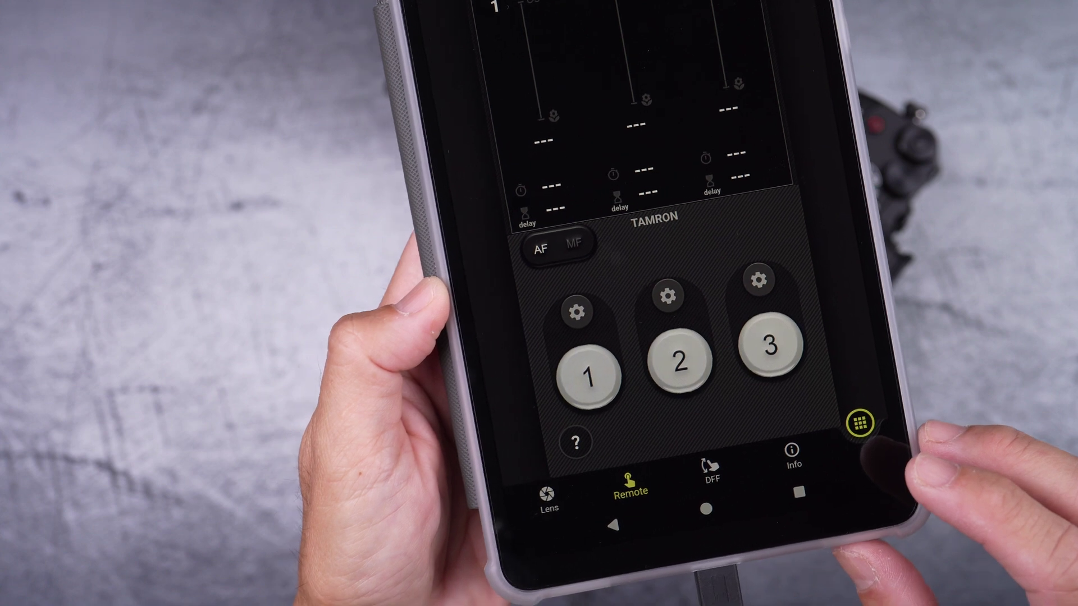
pyautogui.click(719, 474)
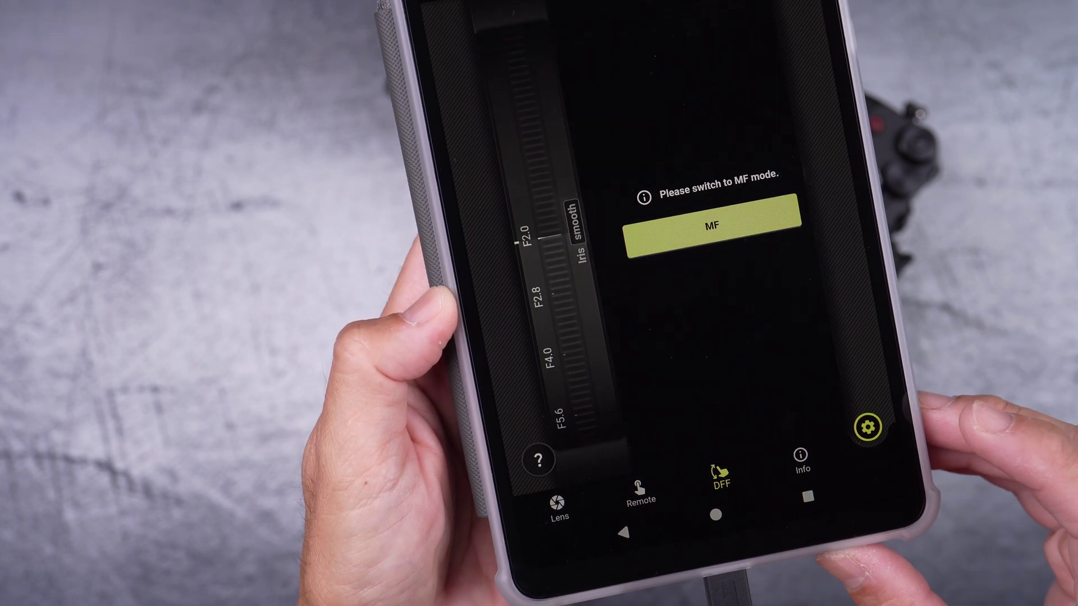